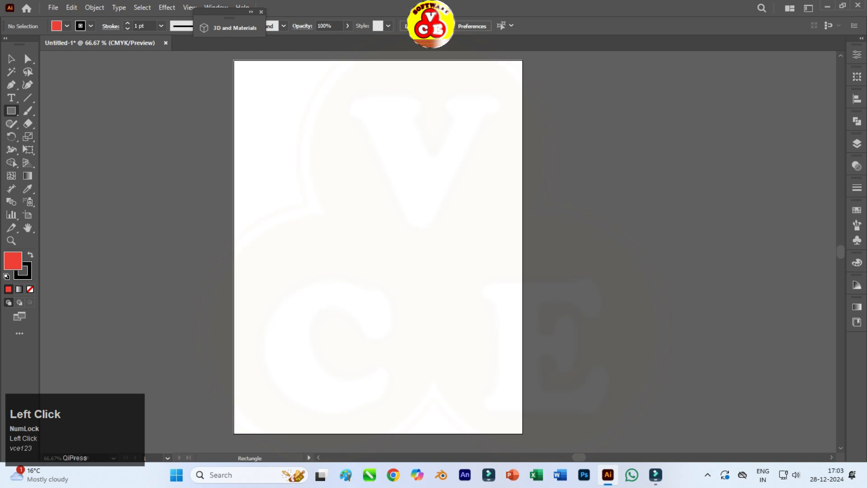
# Draw a large square in the upper middle of the artboard and set its fill to None
pyautogui.moveTo(285, 126); pyautogui.dragTo(483, 324)
pyautogui.click(66, 26)
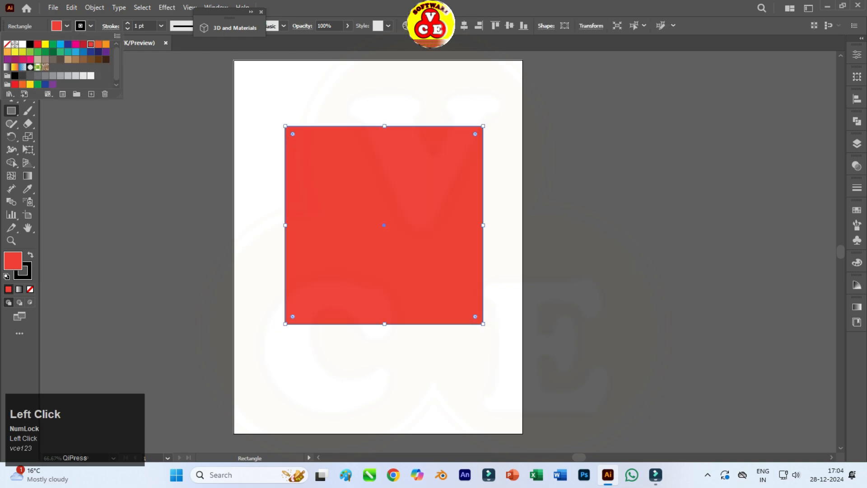
pyautogui.click(8, 44)
pyautogui.click(67, 26)
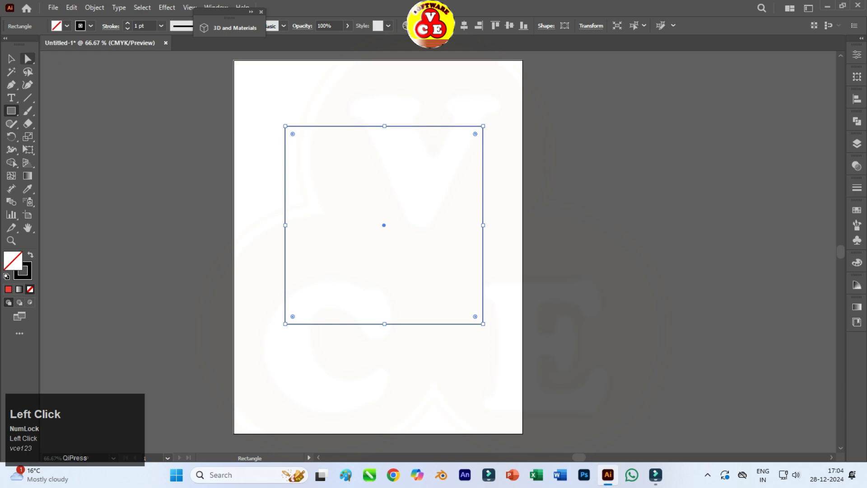
# Paste two copies of the square in front, each scaled down around the common center, the innermost about 172 pt wide
pyautogui.click(11, 58)
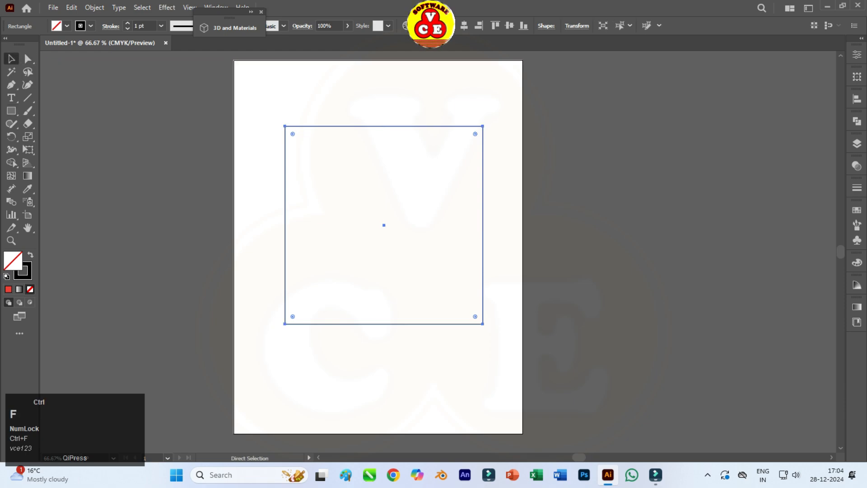
pyautogui.hotkey('ctrl', 'f')
pyautogui.moveTo(483, 126); pyautogui.dragTo(444, 165)
pyautogui.scroll(1, 456, 175)
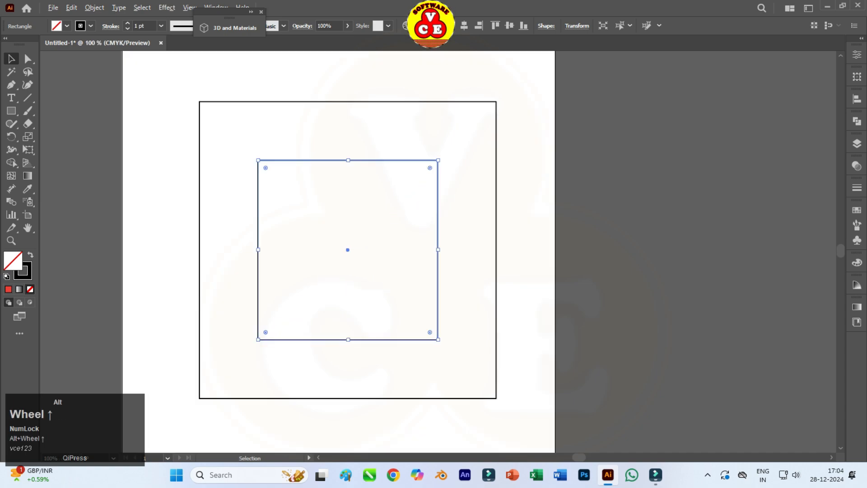
pyautogui.hotkey('ctrl', 'f')
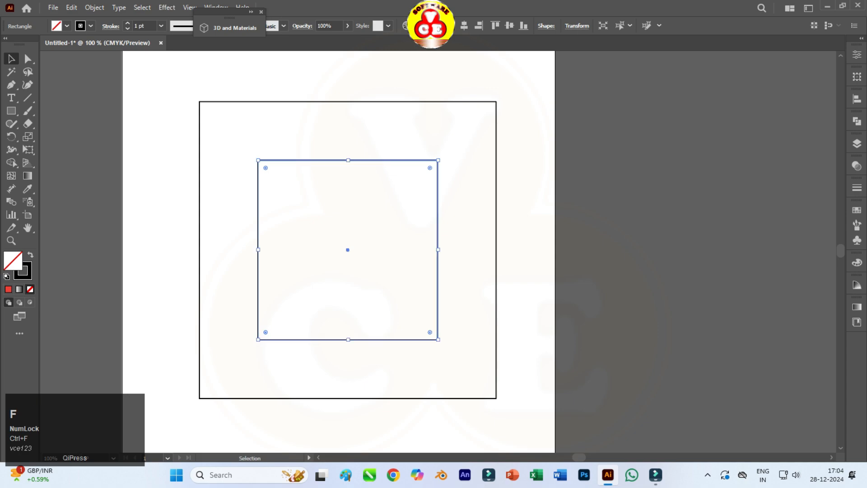
pyautogui.moveTo(439, 160); pyautogui.dragTo(409, 189)
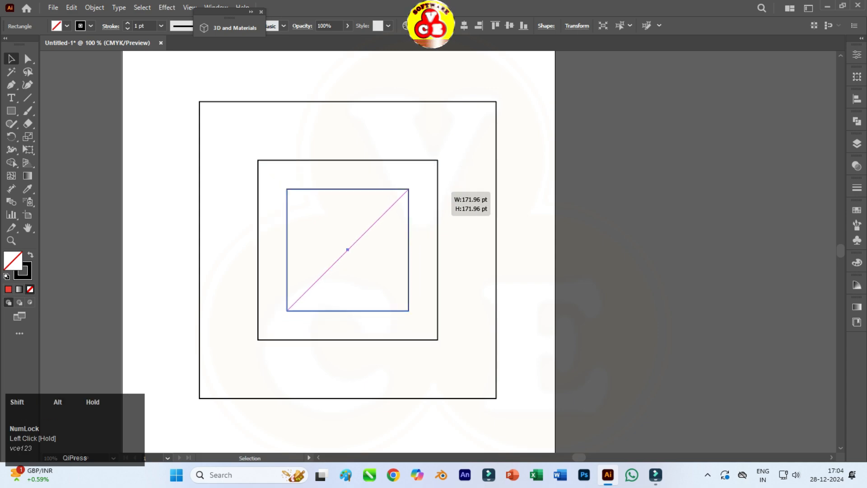
pyautogui.moveTo(408, 189); pyautogui.dragTo(409, 189)
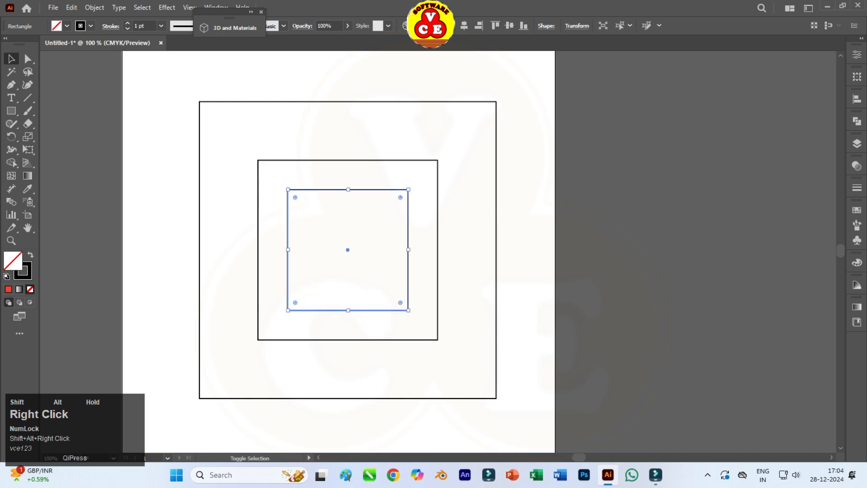
# Paste a copy of the innermost square in front and shrink it around its center into a small central square
pyautogui.hotkey('ctrl', 'c')
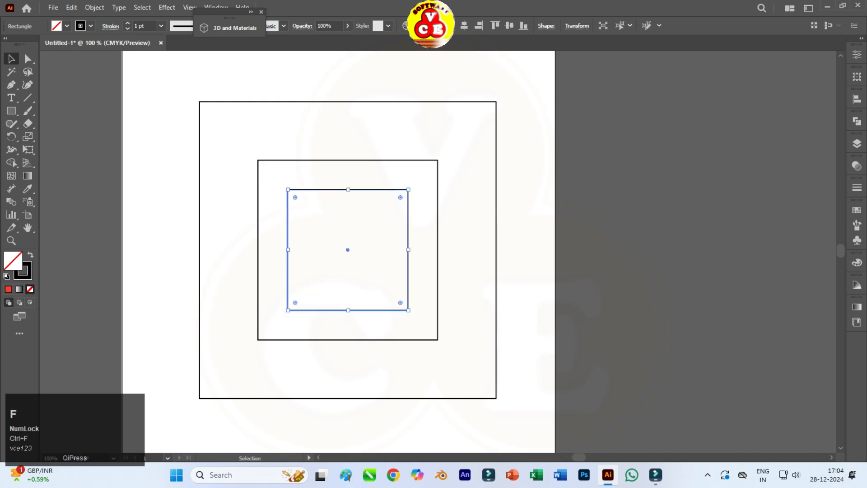
pyautogui.moveTo(408, 190); pyautogui.dragTo(363, 235)
pyautogui.click(461, 239)
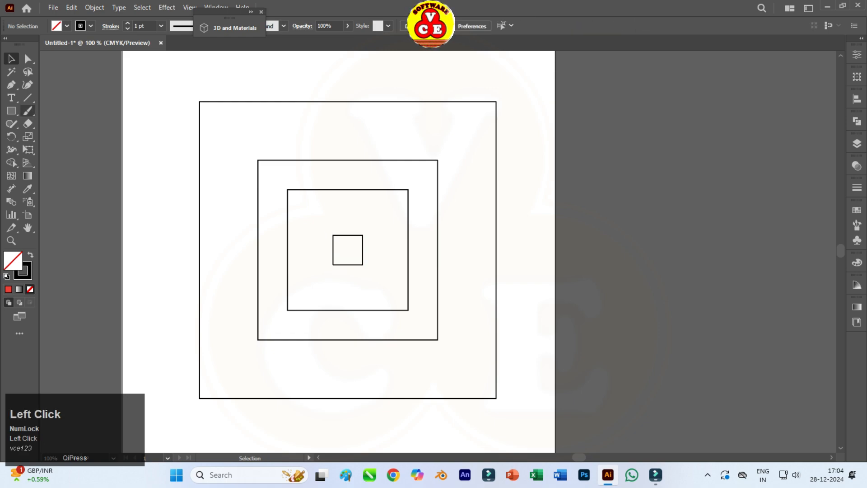
# Draw a bar across the top gap between the middle squares, extending past the outer square's right edge, and copy it to the bottom-left gap
pyautogui.click(11, 111)
pyautogui.press('F10')
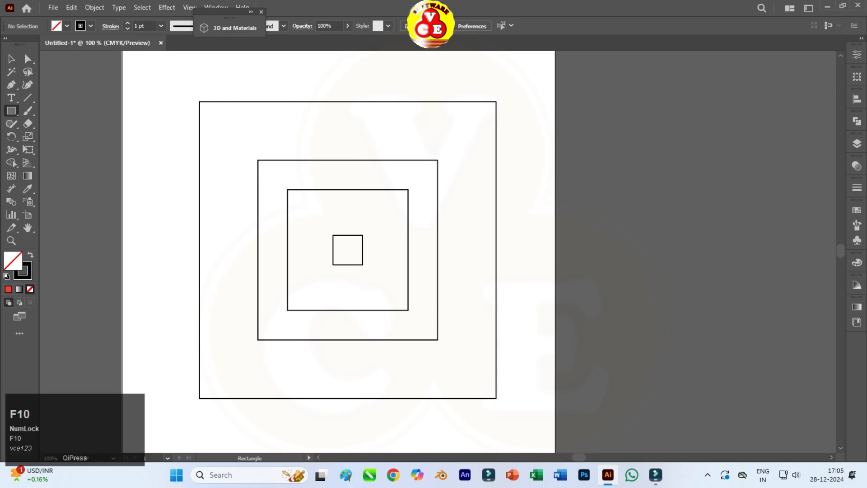
pyautogui.moveTo(357, 160)
pyautogui.mouseDown()
pyautogui.moveTo(374, 188)
pyautogui.moveTo(467, 177)
pyautogui.moveTo(507, 181)
pyautogui.mouseUp()
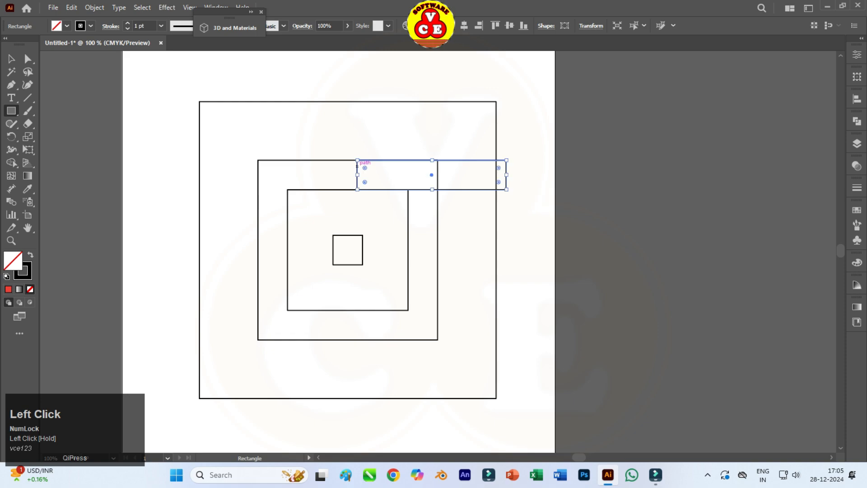
pyautogui.click(11, 59)
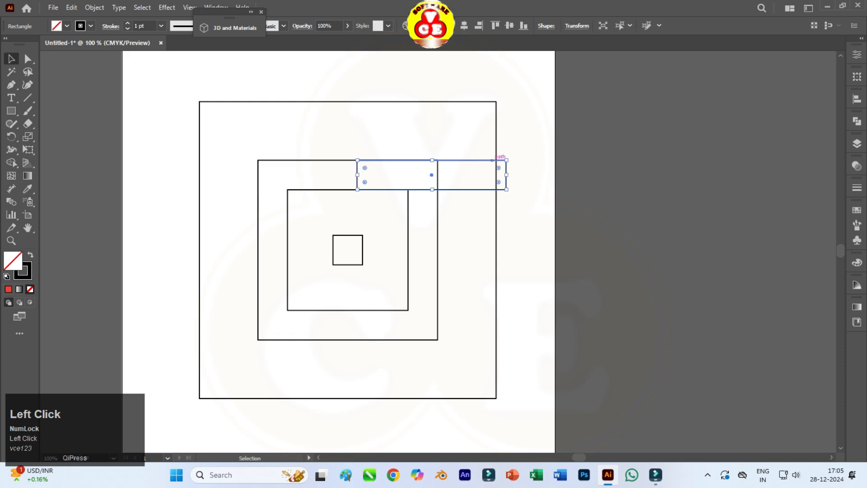
pyautogui.moveTo(432, 175); pyautogui.dragTo(258, 325)
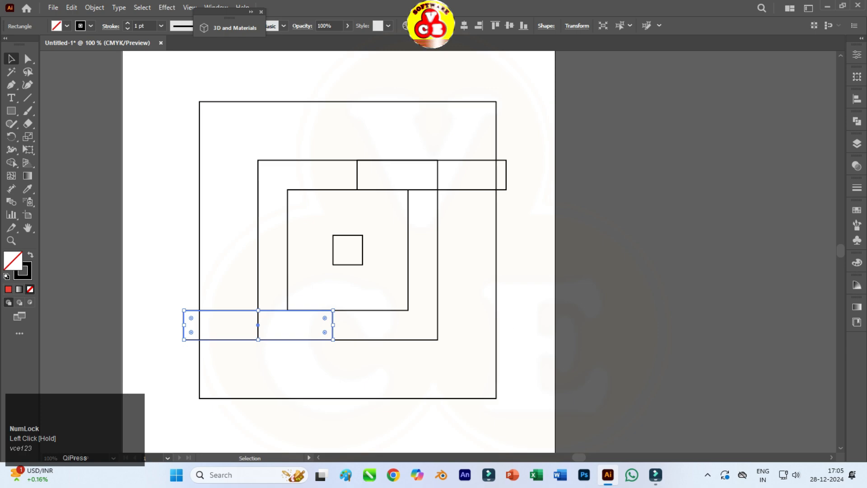
# Draw a horizontal bar from the small central square's right edge to the second-largest square's left edge, matching the small square's height
pyautogui.click(12, 111)
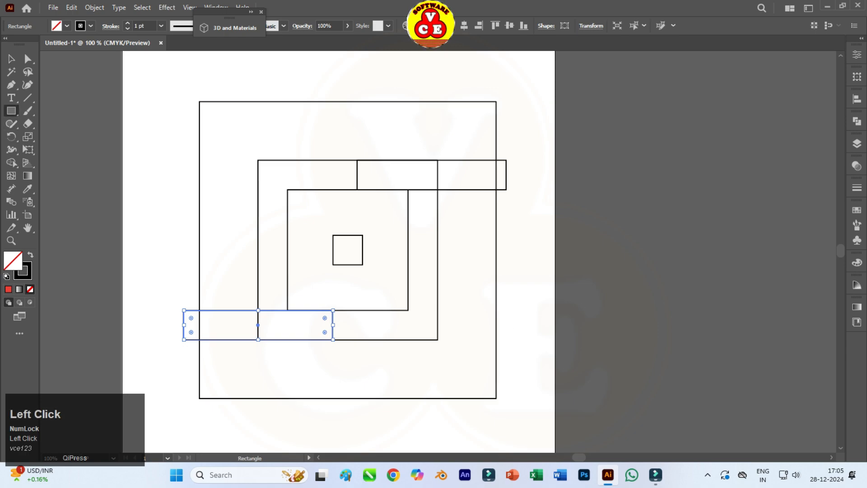
pyautogui.moveTo(362, 235)
pyautogui.mouseDown()
pyautogui.moveTo(323, 263)
pyautogui.moveTo(333, 264)
pyautogui.mouseUp()
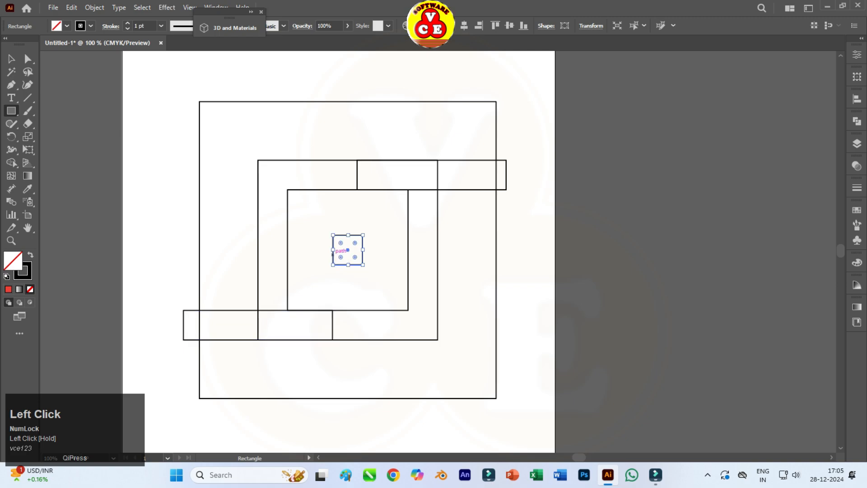
pyautogui.moveTo(362, 235); pyautogui.dragTo(258, 264)
# Select all shapes and use Shape Builder with a red fill to merge the upper spiral band and the lower-right L-shaped band
pyautogui.press('v')
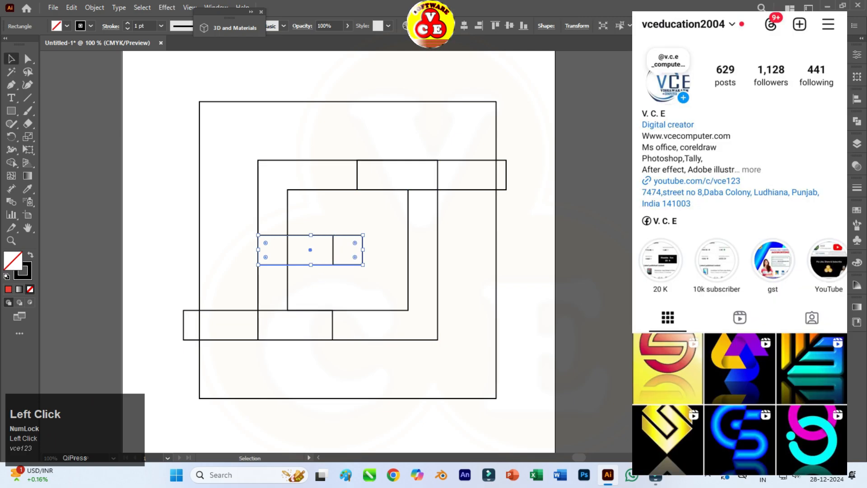
pyautogui.moveTo(523, 75); pyautogui.dragTo(195, 387)
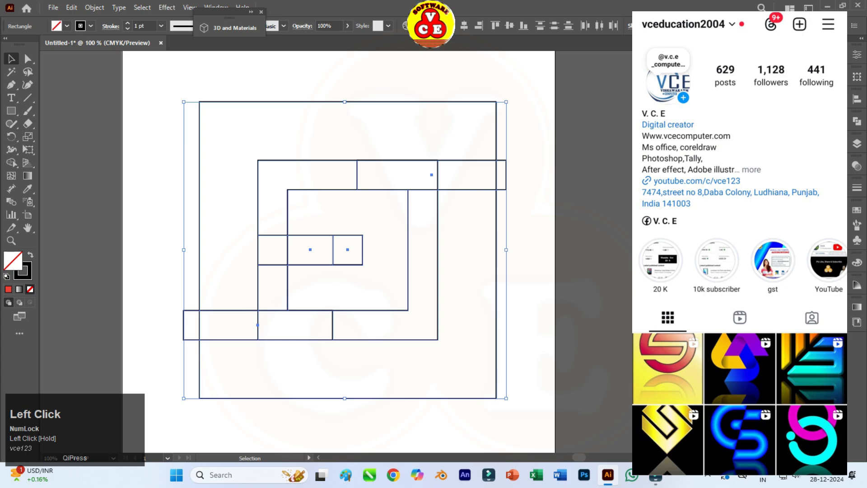
pyautogui.hotkey('shift', 'm')
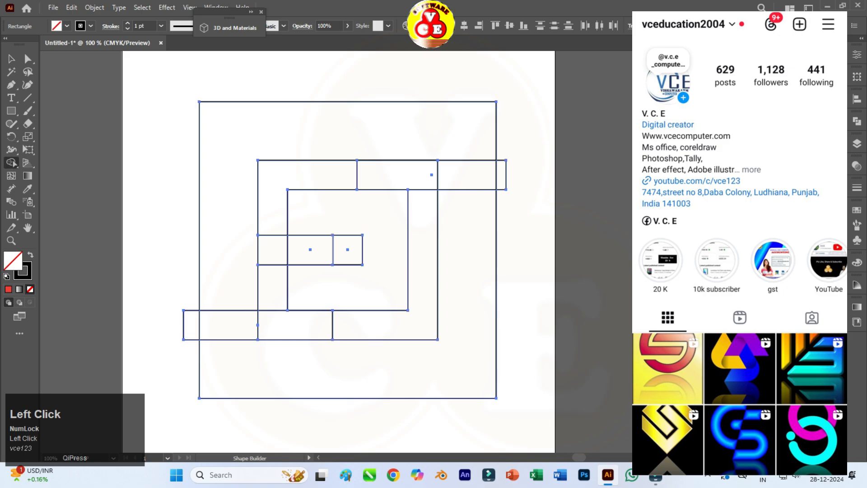
pyautogui.click(67, 25)
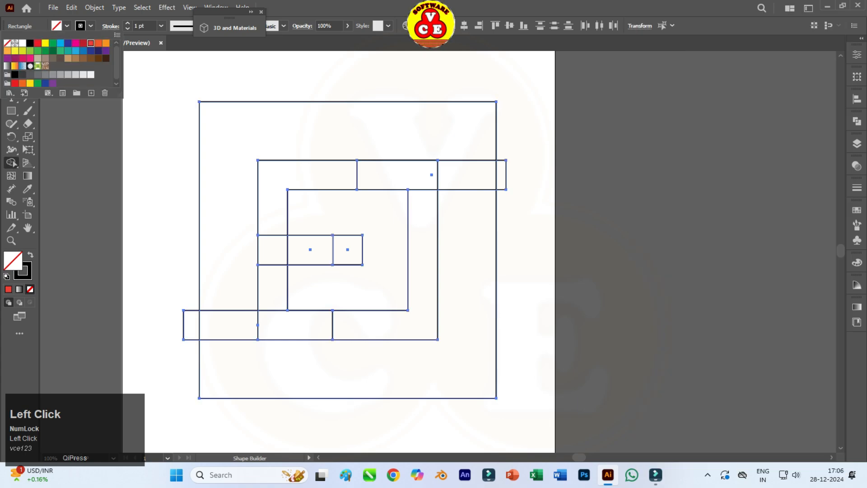
pyautogui.click(91, 43)
pyautogui.moveTo(356, 136)
pyautogui.mouseDown()
pyautogui.moveTo(238, 137)
pyautogui.moveTo(229, 152)
pyautogui.moveTo(234, 274)
pyautogui.moveTo(292, 283)
pyautogui.mouseUp()
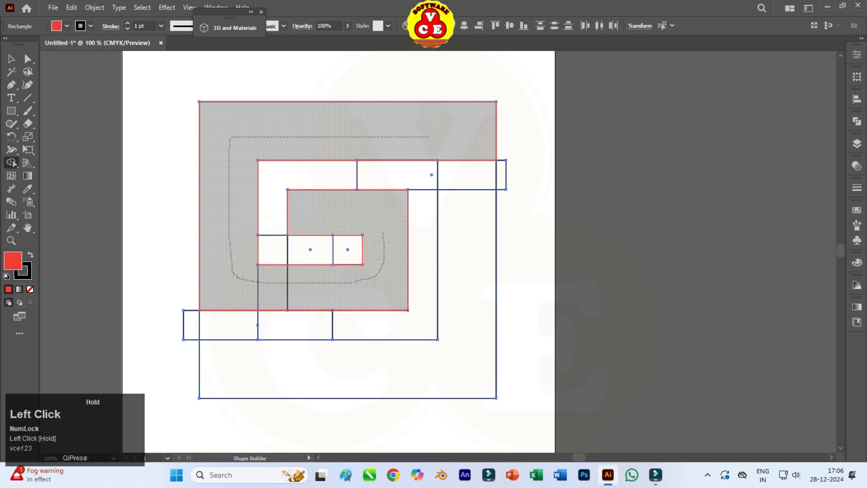
pyautogui.moveTo(384, 233); pyautogui.dragTo(384, 234)
pyautogui.moveTo(468, 250)
pyautogui.mouseDown()
pyautogui.moveTo(469, 324)
pyautogui.moveTo(352, 373)
pyautogui.mouseUp()
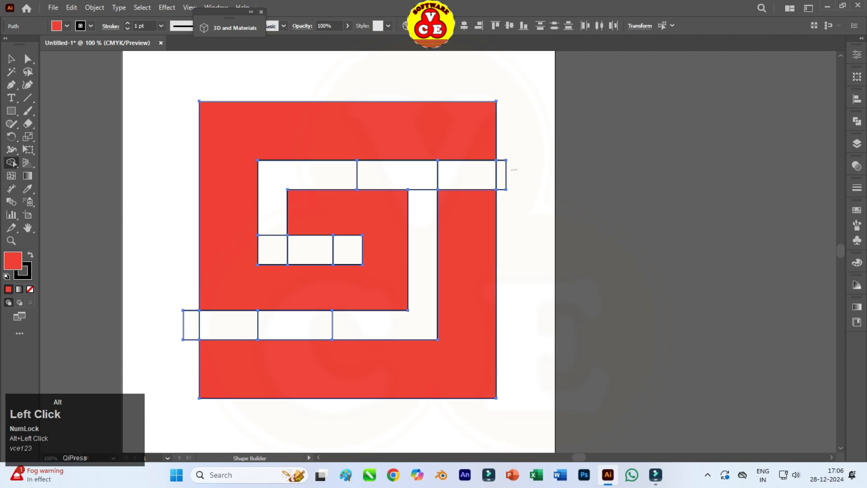
# Remove the unfilled leftover regions between and outside the red bands with Shape Builder
pyautogui.moveTo(332, 170)
pyautogui.mouseDown()
pyautogui.moveTo(280, 175)
pyautogui.moveTo(269, 209)
pyautogui.moveTo(280, 246)
pyautogui.moveTo(350, 246)
pyautogui.mouseUp()
pyautogui.moveTo(423, 180); pyautogui.dragTo(424, 298)
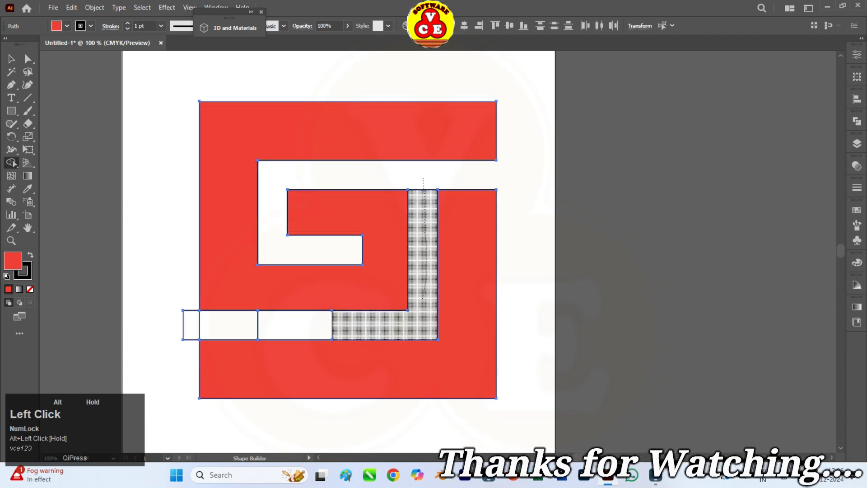
pyautogui.moveTo(348, 320); pyautogui.dragTo(190, 325)
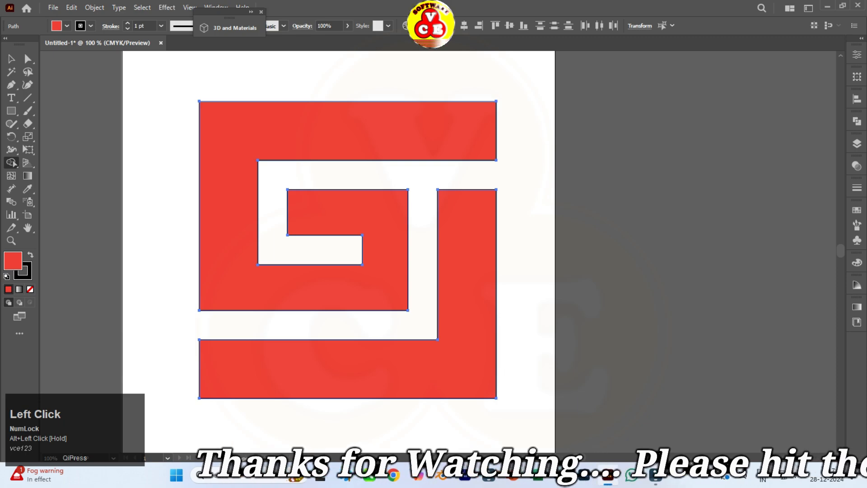
# Round the lower-right corners of the inner notch, the spiral band (about 87 pt), and the L-shaped band's inner (about 123 pt) and outer edges
pyautogui.click(28, 59)
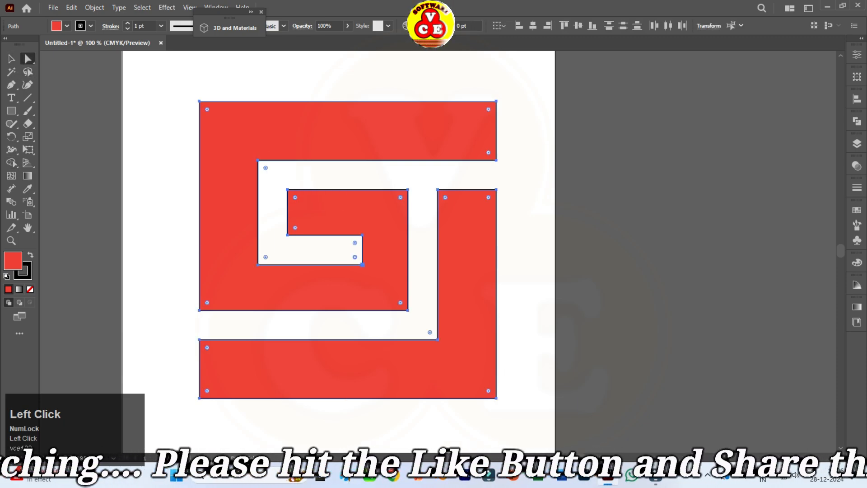
pyautogui.moveTo(355, 243); pyautogui.dragTo(339, 242)
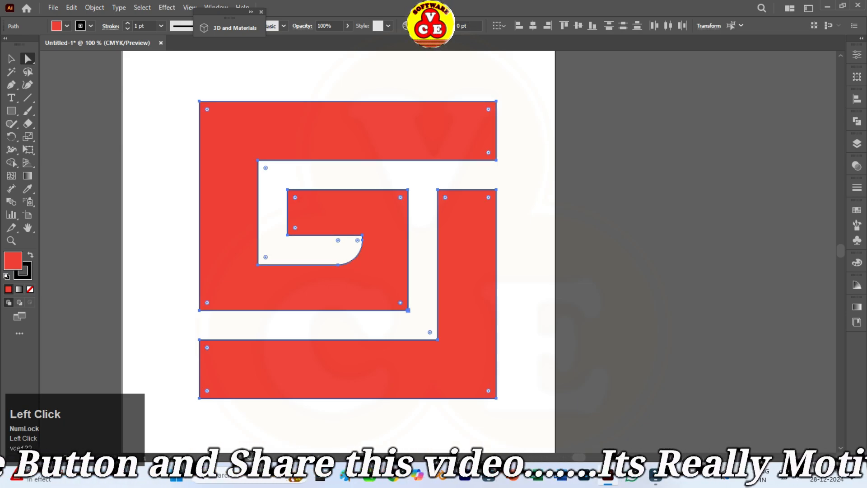
pyautogui.moveTo(401, 303); pyautogui.dragTo(347, 248)
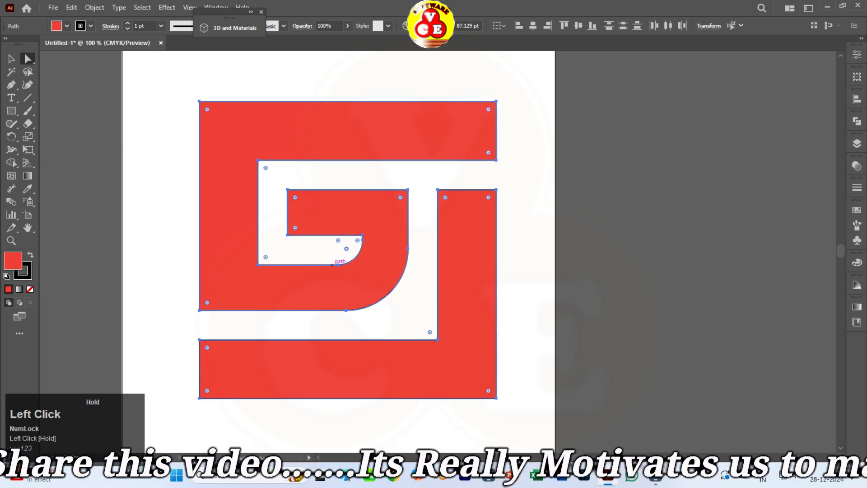
pyautogui.moveTo(429, 332); pyautogui.dragTo(351, 253)
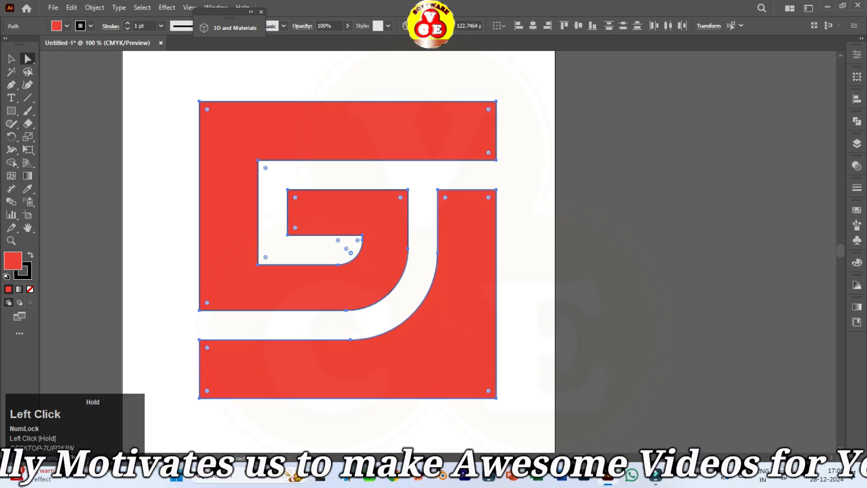
pyautogui.moveTo(488, 391); pyautogui.dragTo(349, 252)
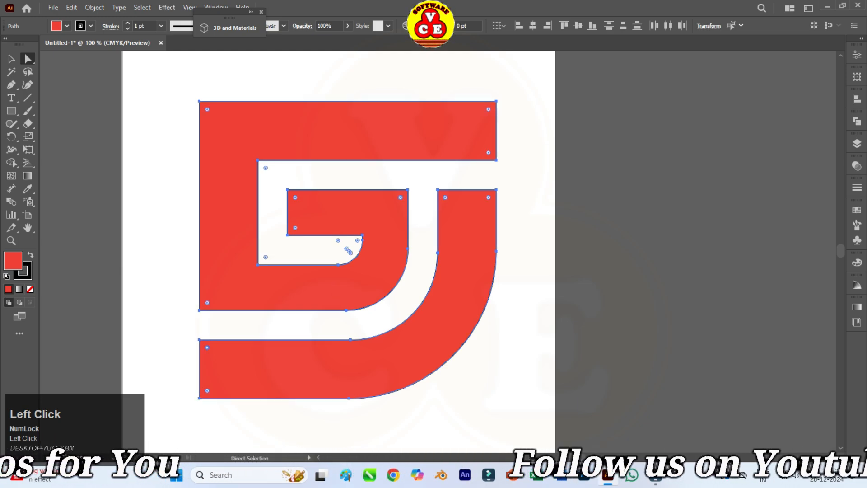
# Round the upper-left corners of the lower band (about 83 pt), inner hook (64 pt), channel (104 pt) and outer spiral (173 pt)
pyautogui.moveTo(207, 347); pyautogui.dragTo(259, 401)
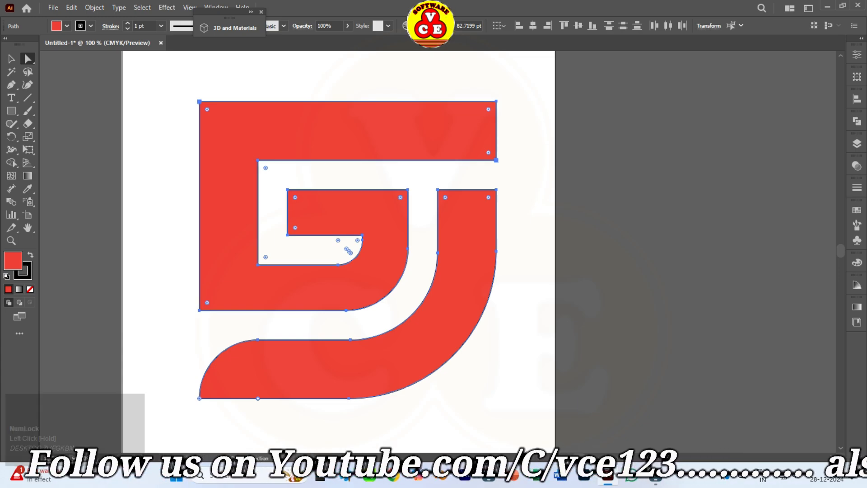
pyautogui.moveTo(207, 109)
pyautogui.mouseDown()
pyautogui.moveTo(274, 176)
pyautogui.moveTo(202, 106)
pyautogui.mouseUp()
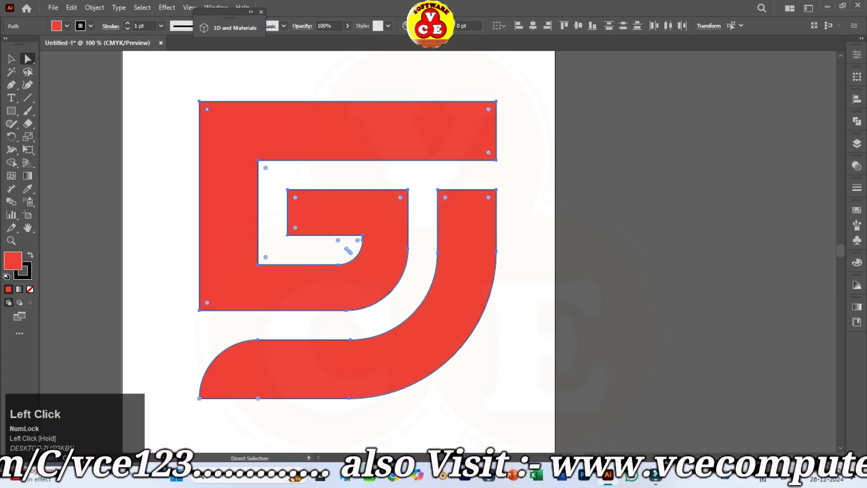
pyautogui.moveTo(295, 197); pyautogui.dragTo(341, 246)
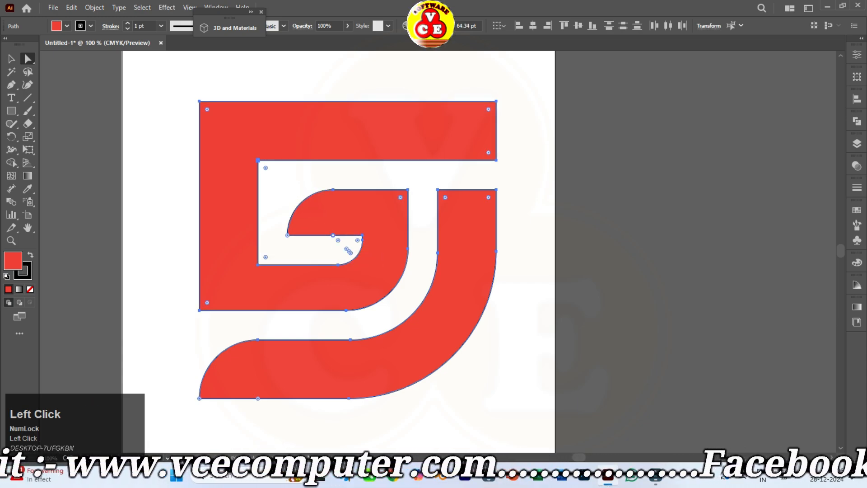
pyautogui.moveTo(266, 168); pyautogui.dragTo(339, 242)
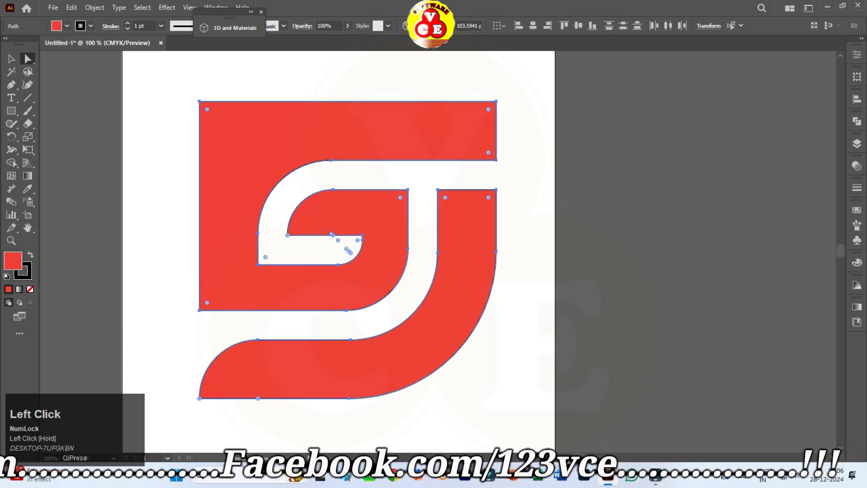
pyautogui.moveTo(207, 109); pyautogui.dragTo(322, 224)
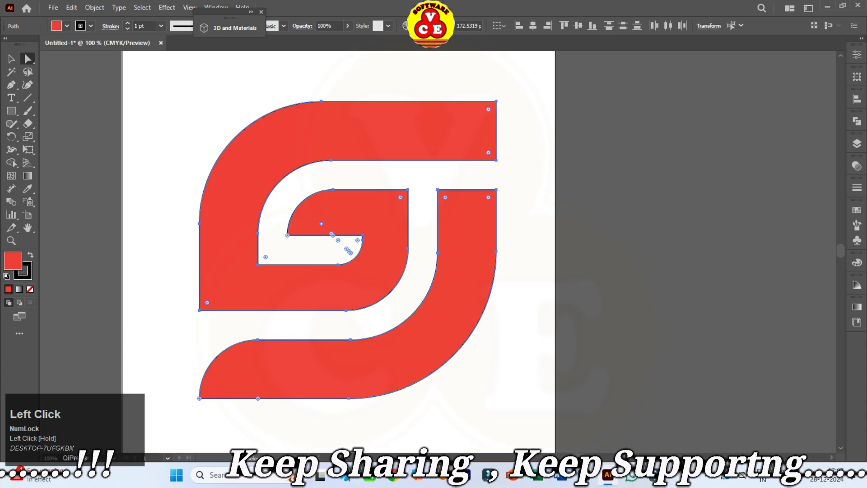
# Round the lower-right corner of the top arm's right end to about 83 pt
pyautogui.press('F10')
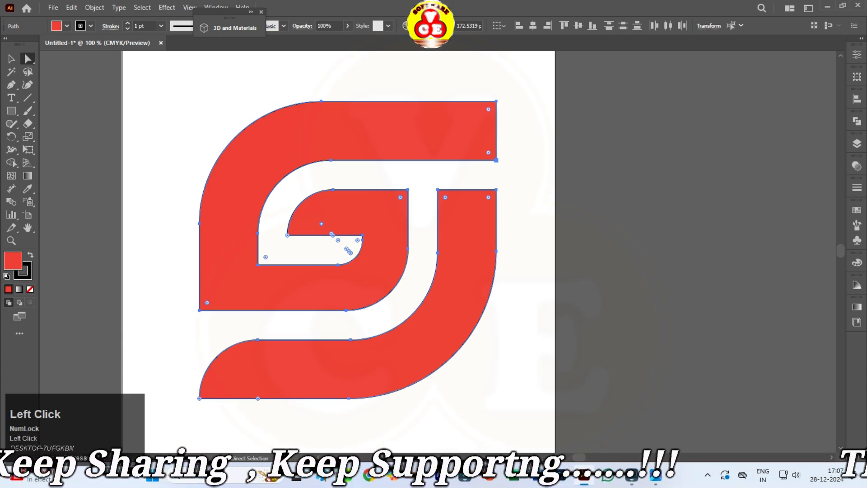
pyautogui.moveTo(489, 152); pyautogui.dragTo(427, 97)
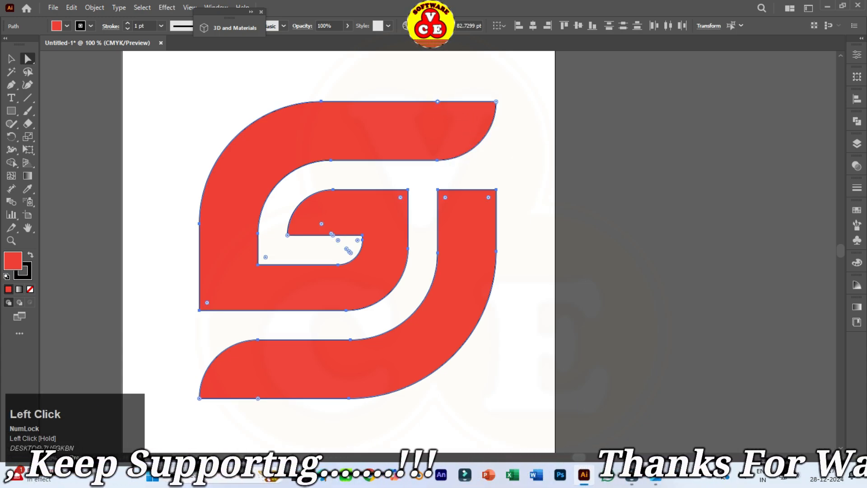
# Fill the upper spiral G-shaped band with light green
pyautogui.click(528, 199)
pyautogui.click(384, 226)
pyautogui.press('F10')
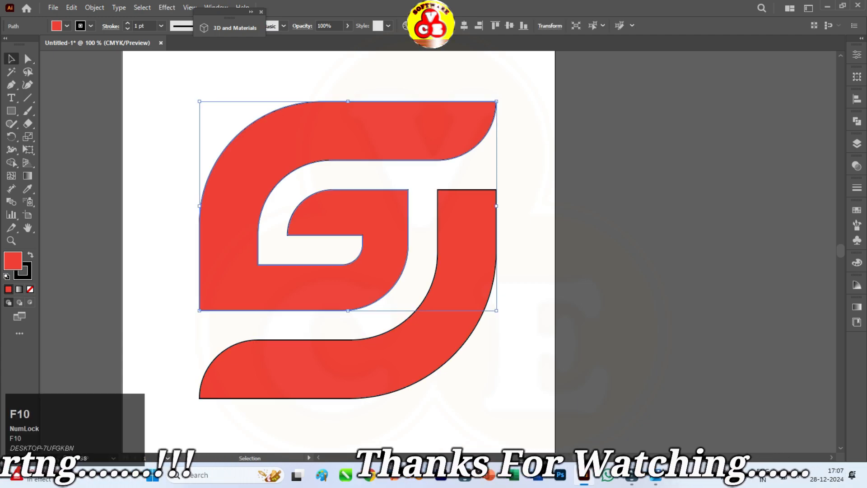
pyautogui.click(67, 25)
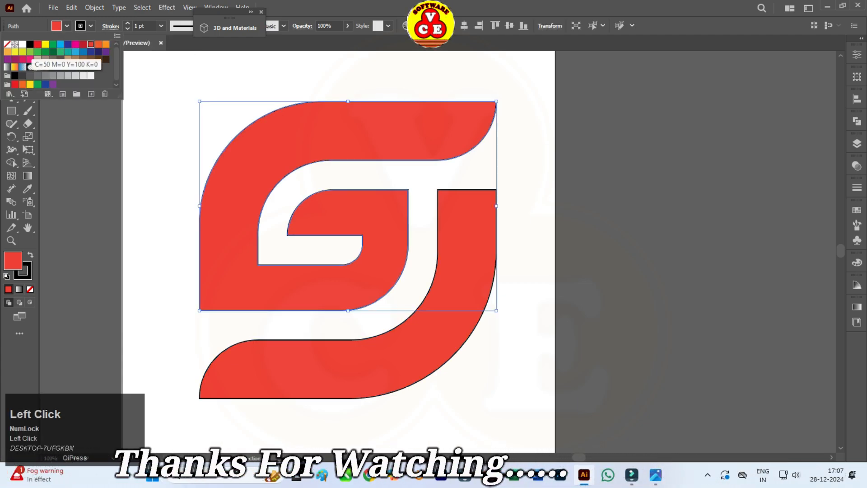
pyautogui.click(30, 52)
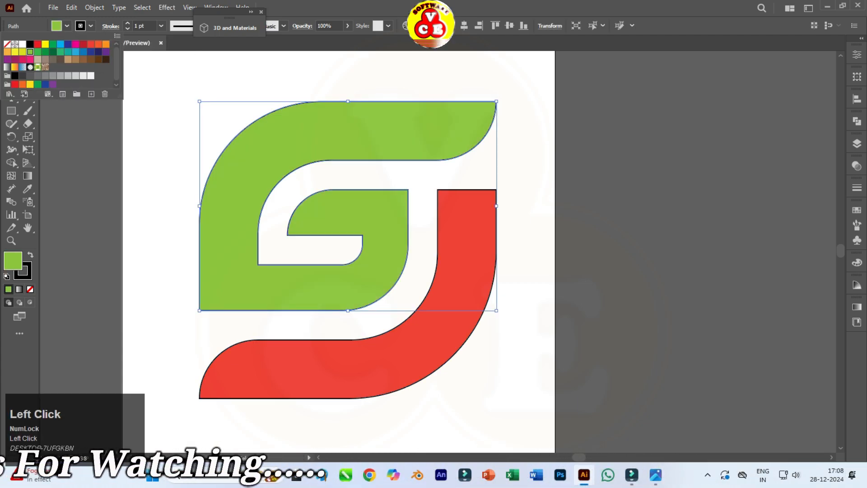
pyautogui.click(158, 135)
# Fill the lower J-shaped band with cyan blue
pyautogui.click(325, 368)
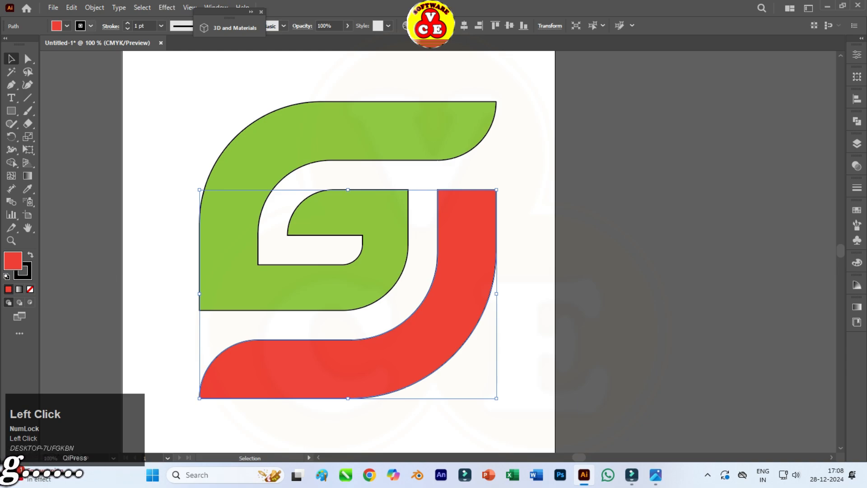
pyautogui.click(66, 25)
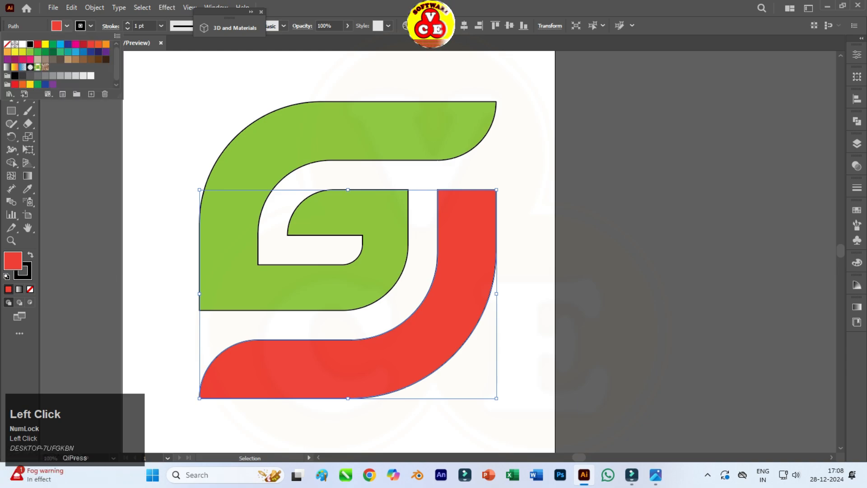
pyautogui.click(67, 26)
pyautogui.click(66, 26)
pyautogui.click(60, 44)
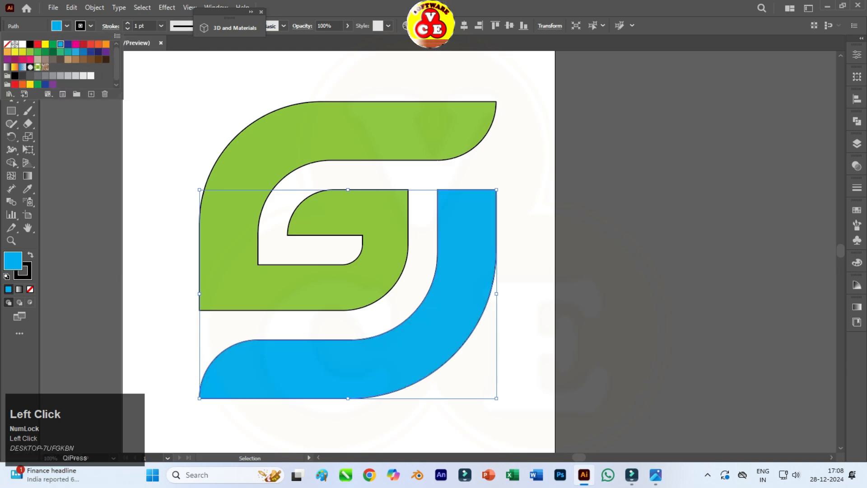
pyautogui.click(158, 135)
# Try the 3D Extrude & Bevel effect on the two ungrouped bands together
pyautogui.moveTo(183, 83); pyautogui.dragTo(502, 397)
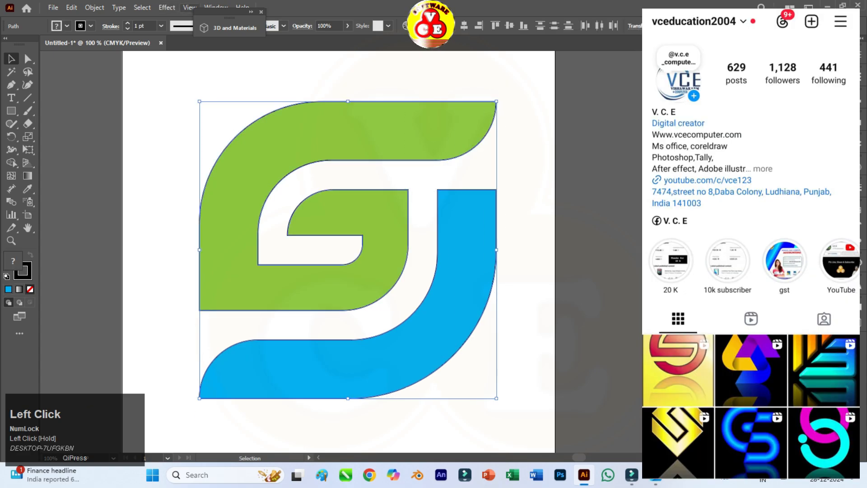
pyautogui.click(167, 7)
pyautogui.moveTo(196, 69)
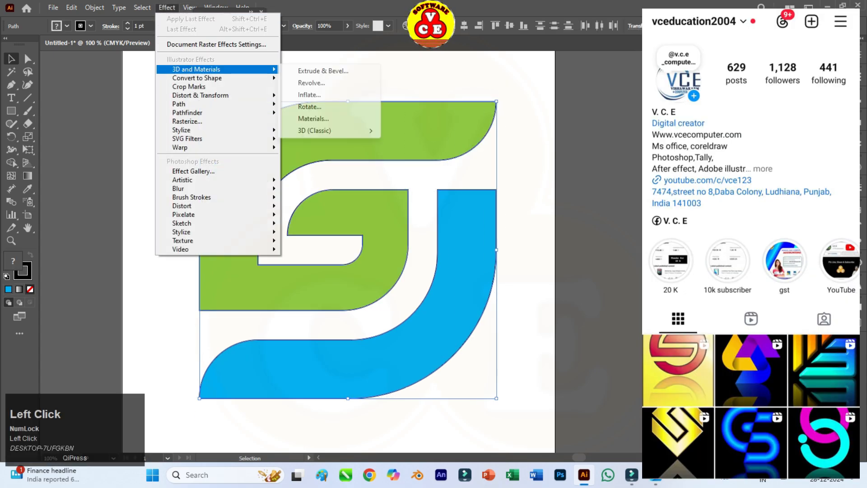
pyautogui.click(323, 70)
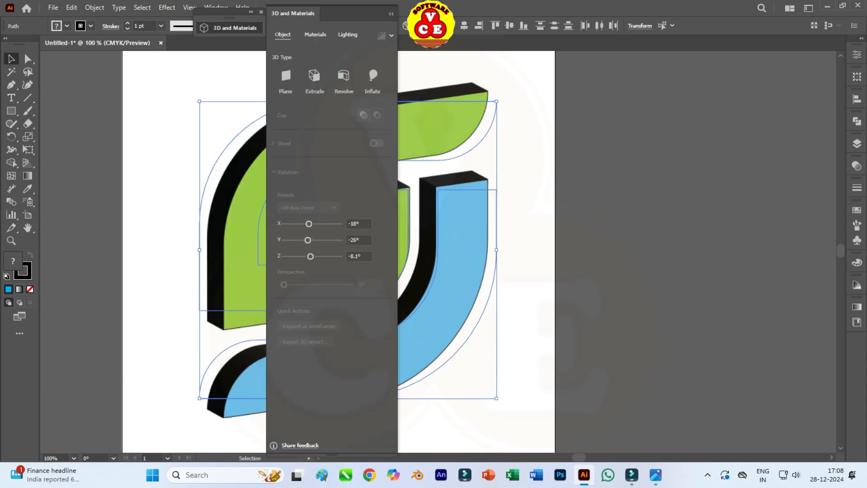
pyautogui.moveTo(293, 13); pyautogui.dragTo(618, 37)
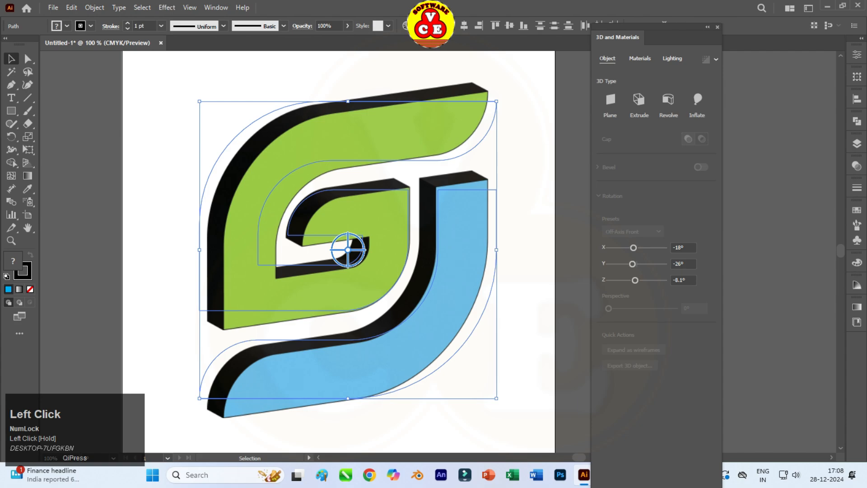
pyautogui.scroll(-1, 693, 86)
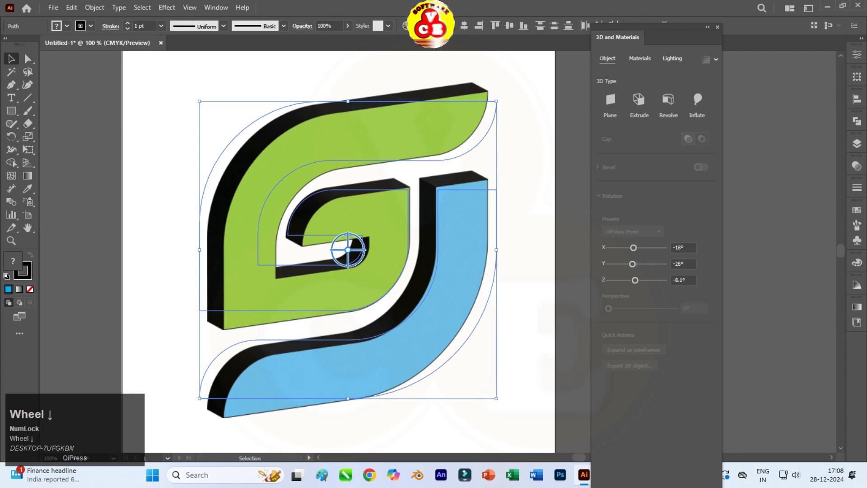
pyautogui.click(693, 86)
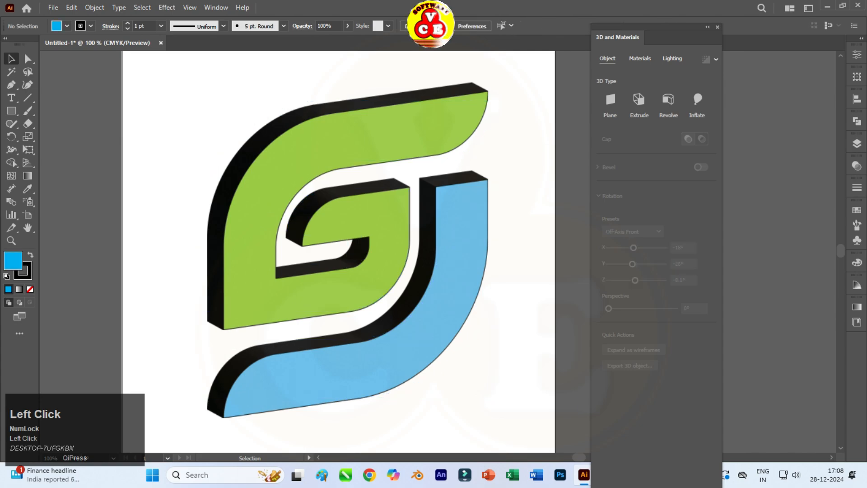
pyautogui.hotkey('ctrl', 'z')
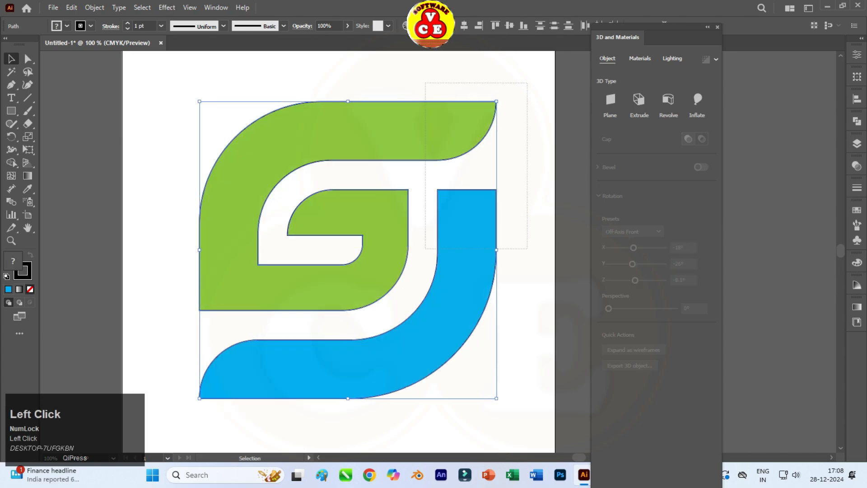
# Group the green and blue bands and apply a 3D Extrude to the group
pyautogui.rightClick(337, 260)
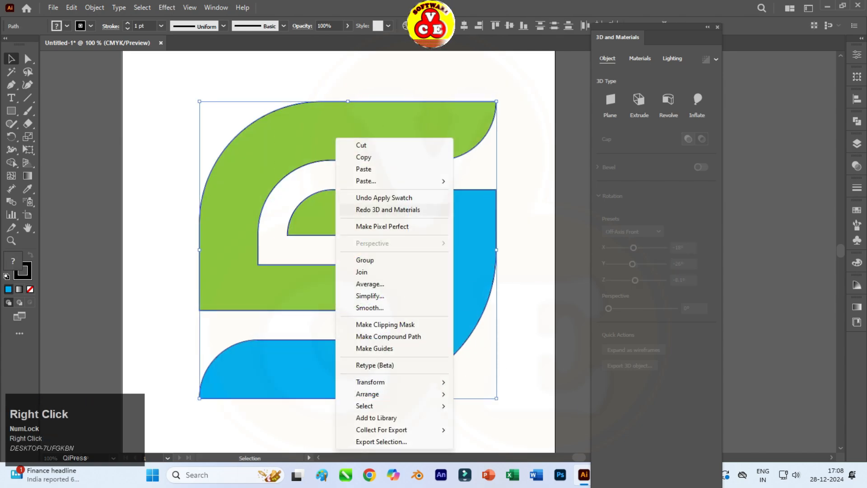
pyautogui.click(357, 261)
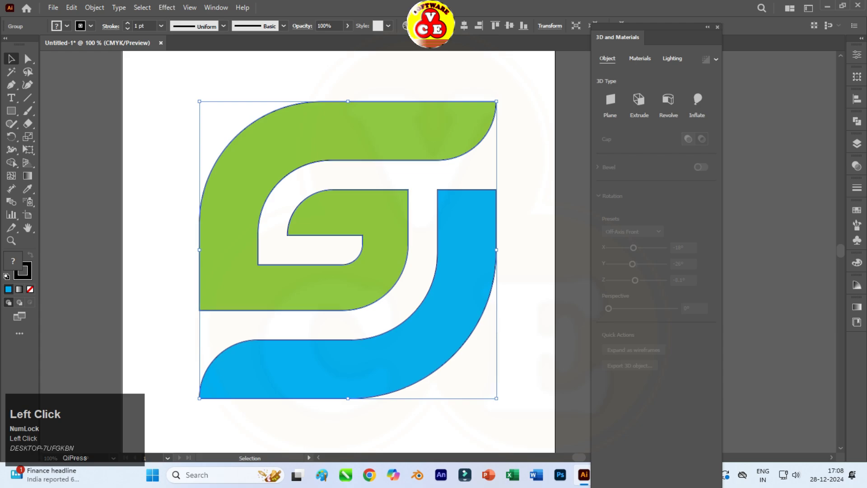
pyautogui.click(639, 100)
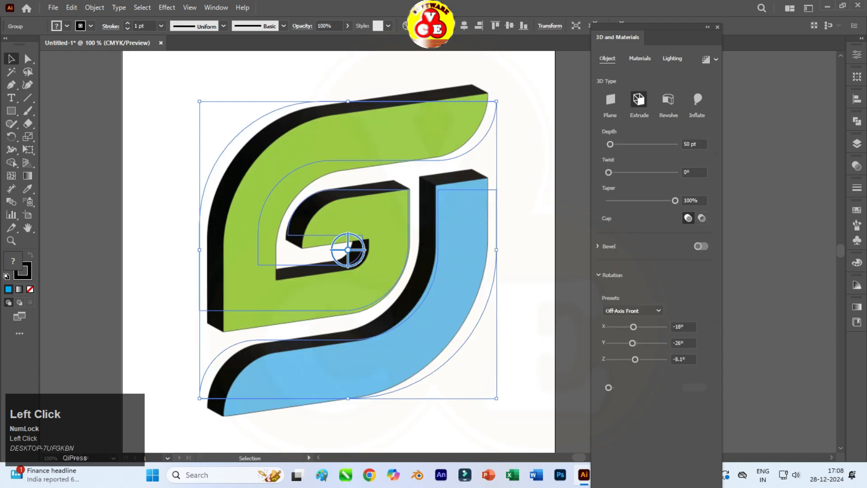
# Add a Classic bevel to the extruded logo with 22% width and 42% height
pyautogui.click(701, 246)
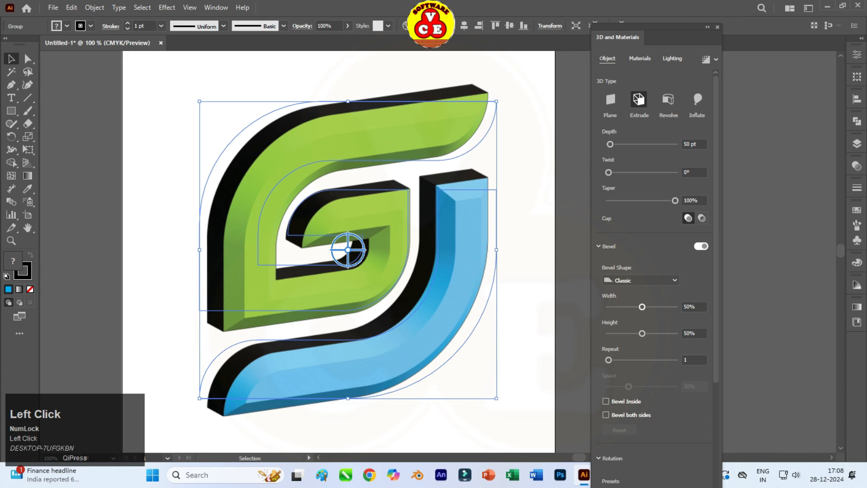
pyautogui.click(630, 307)
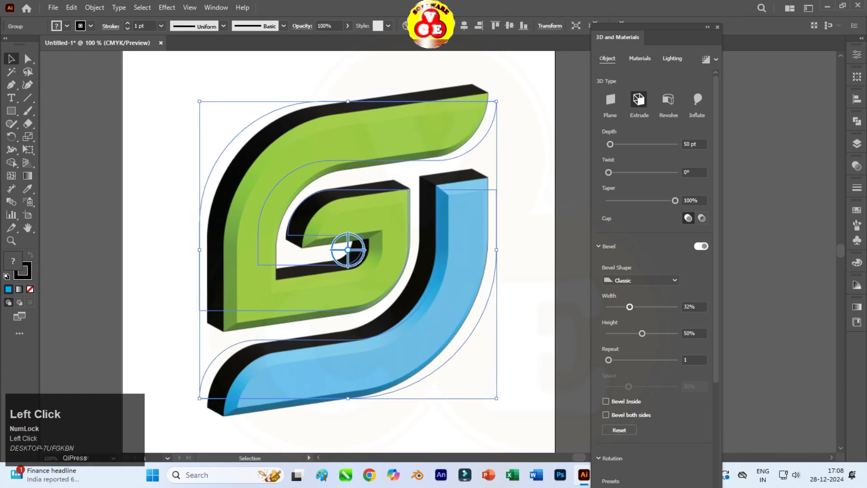
pyautogui.click(634, 334)
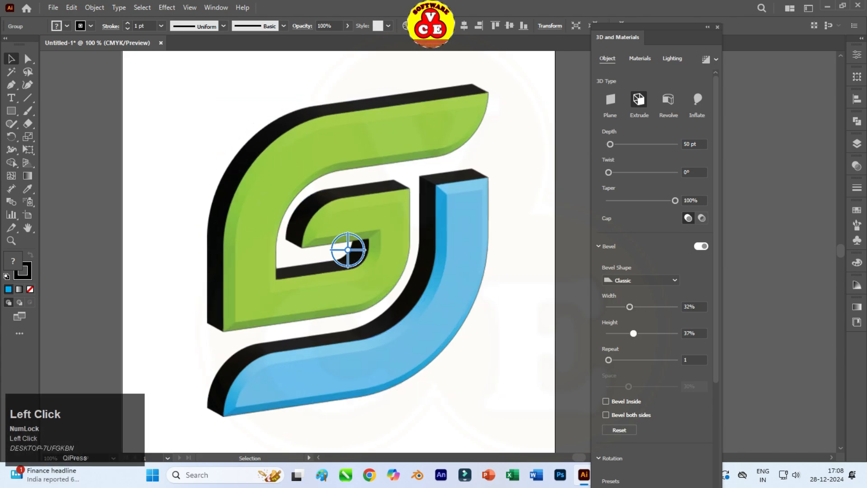
pyautogui.click(629, 333)
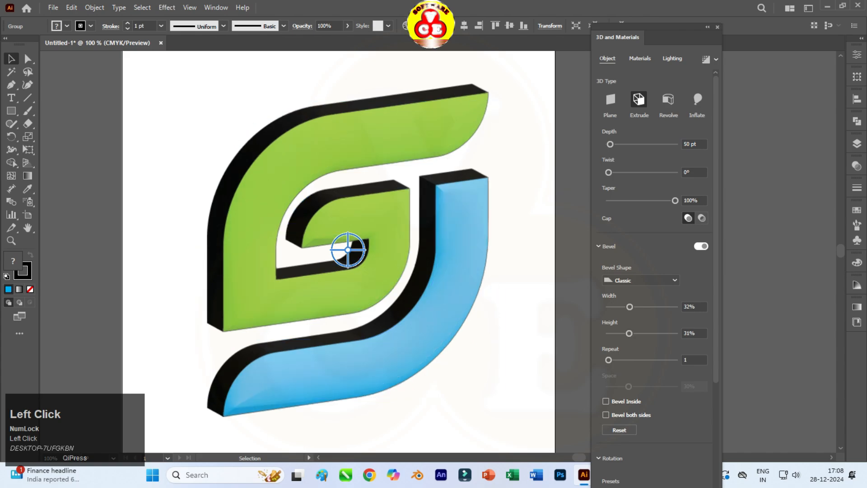
pyautogui.click(637, 333)
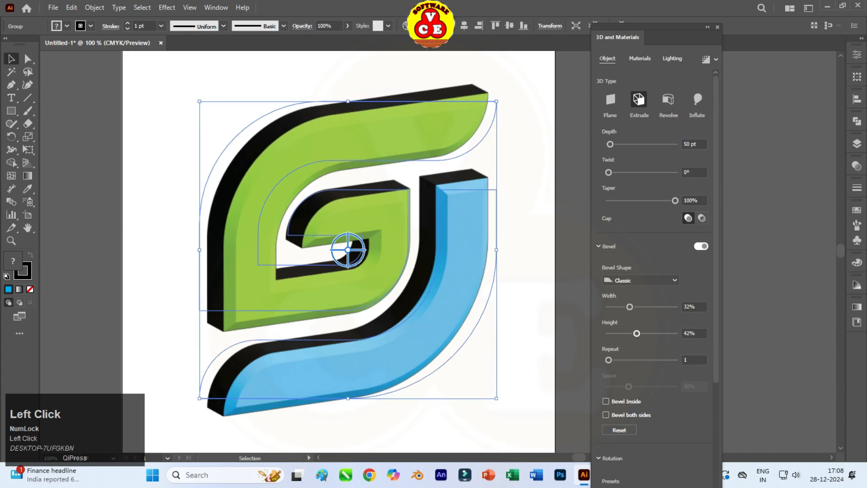
pyautogui.click(624, 307)
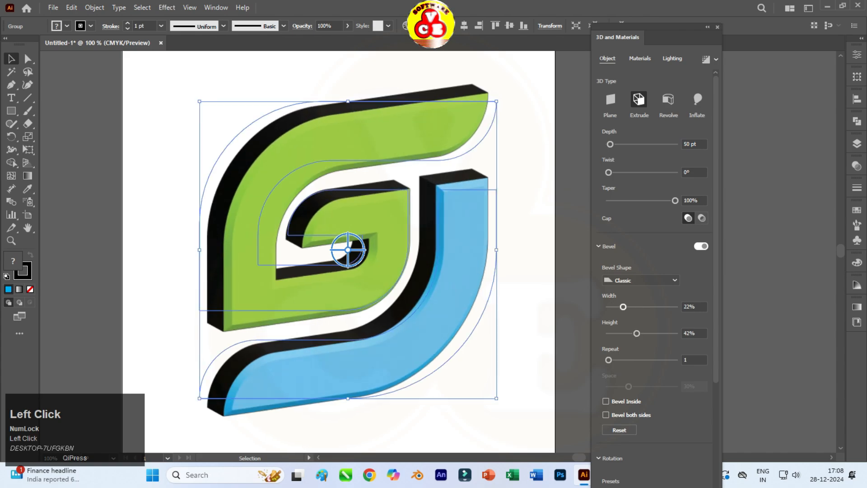
pyautogui.click(538, 289)
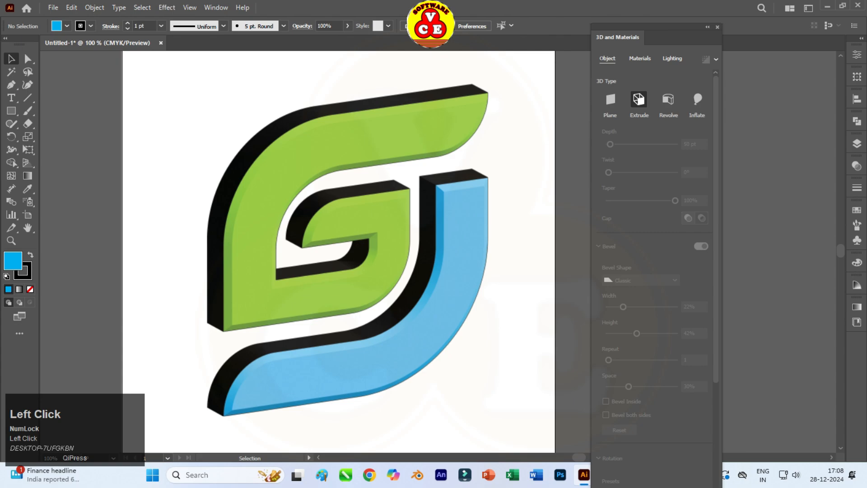
pyautogui.click(708, 27)
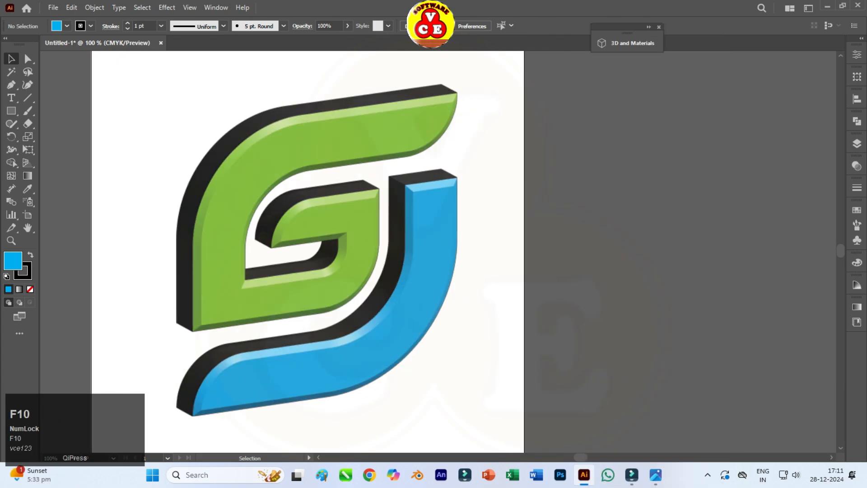
# Scale the 3D logo group down to about 400 pt wide by 402 pt high
pyautogui.click(11, 111)
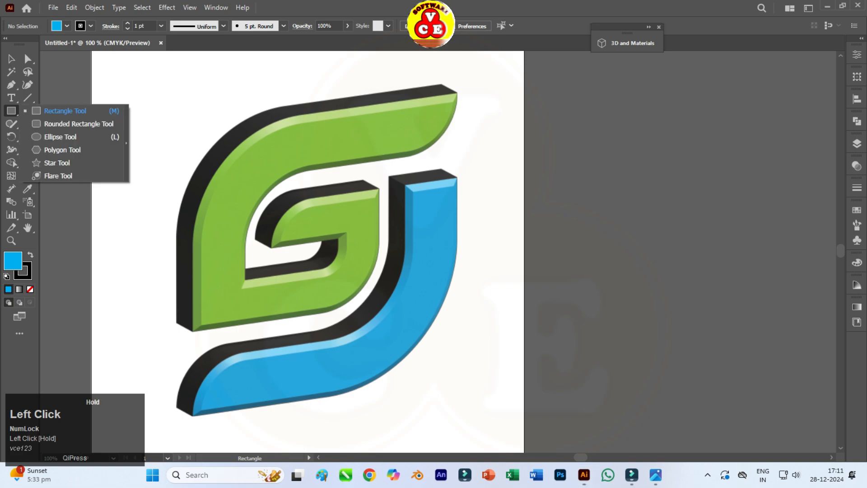
pyautogui.click(59, 111)
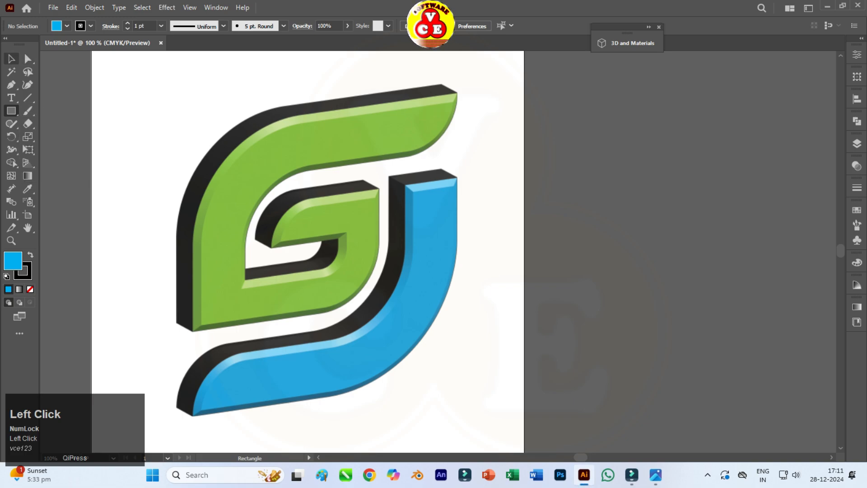
pyautogui.click(11, 58)
pyautogui.click(209, 212)
pyautogui.moveTo(466, 399); pyautogui.dragTo(452, 386)
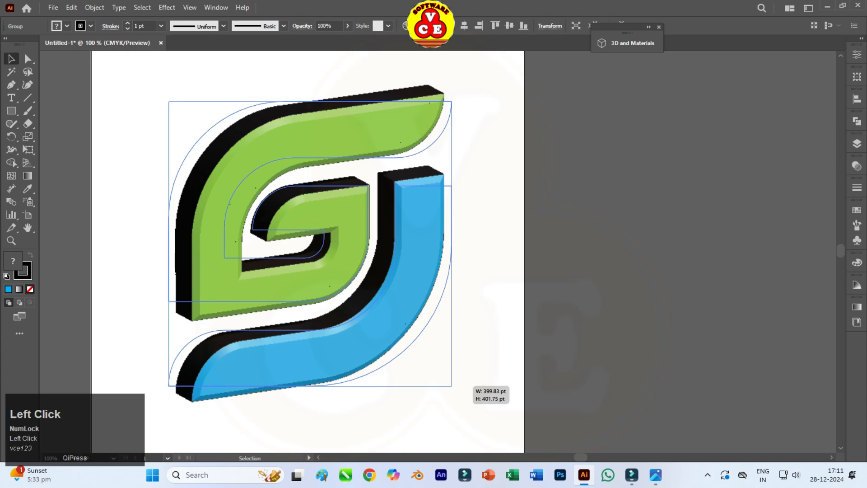
pyautogui.press('Escape')
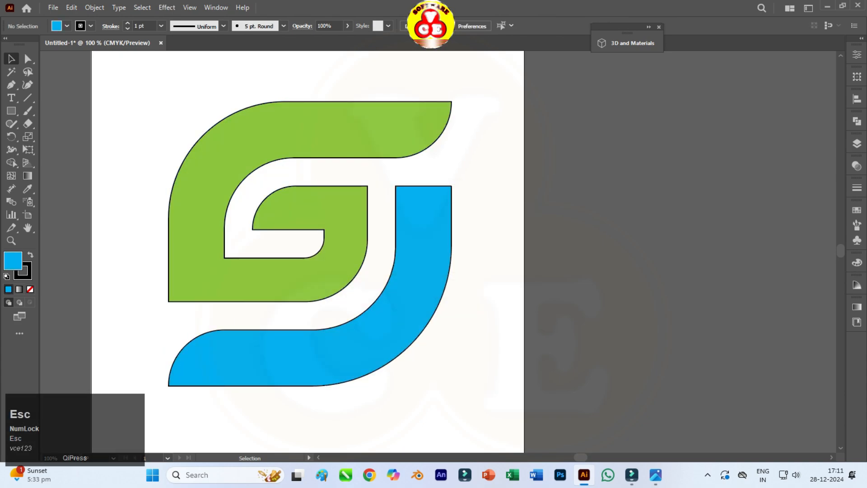
pyautogui.press('F10')
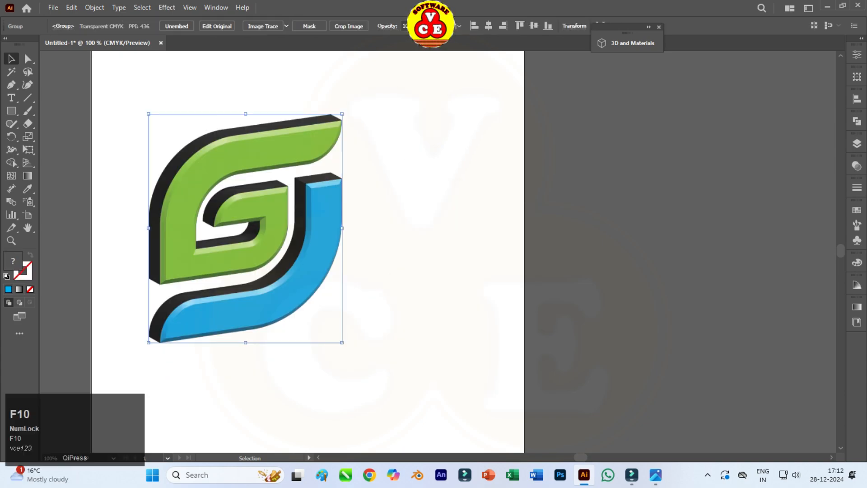
# Draw a wide rectangle over the logo, extending past the artboard's right edge, and fill it with yellow
pyautogui.click(11, 110)
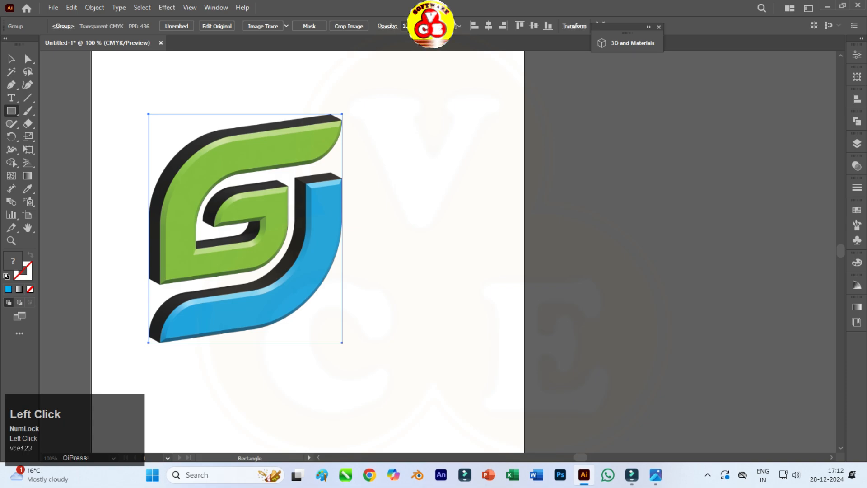
pyautogui.moveTo(123, 97); pyautogui.dragTo(567, 362)
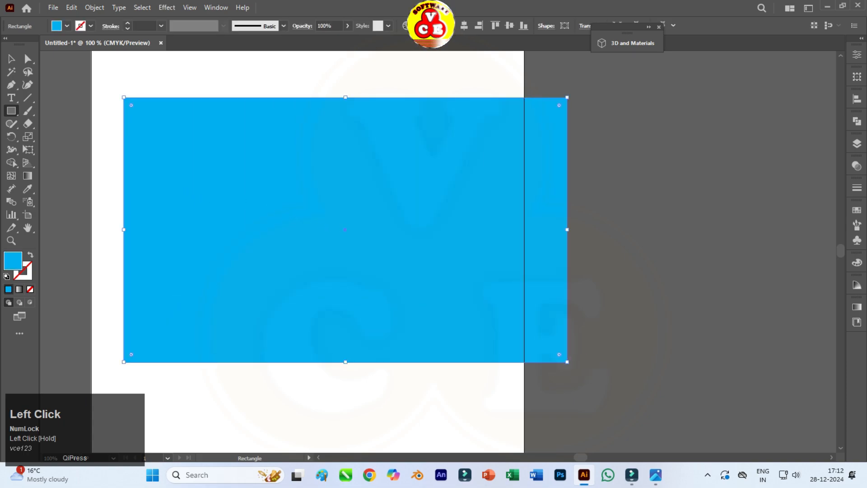
pyautogui.click(67, 25)
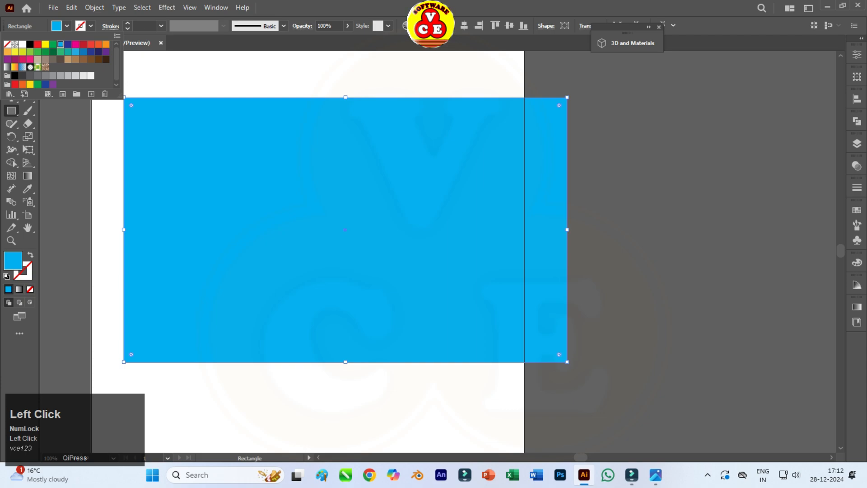
pyautogui.click(45, 45)
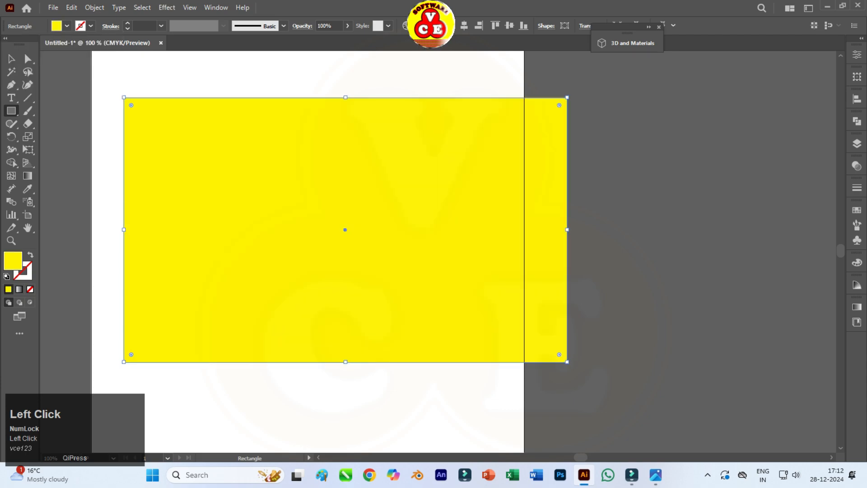
# Send the yellow rectangle to the back, behind the 3D logo
pyautogui.rightClick(211, 122)
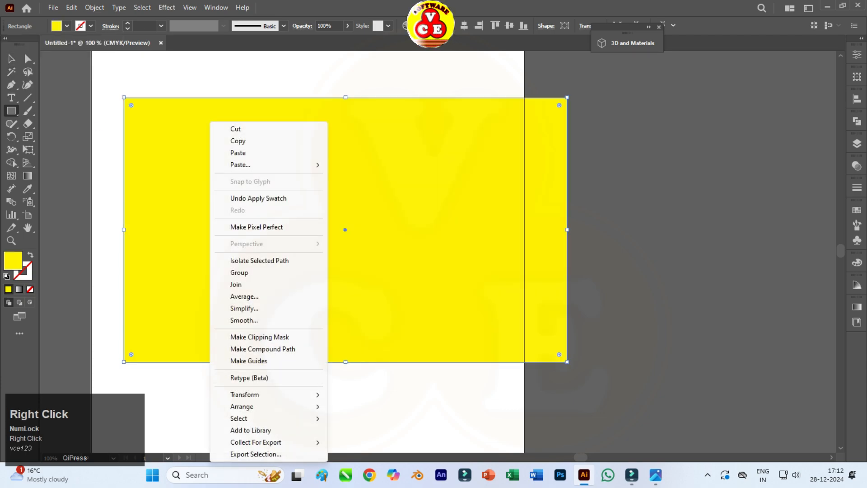
pyautogui.click(241, 406)
pyautogui.click(366, 462)
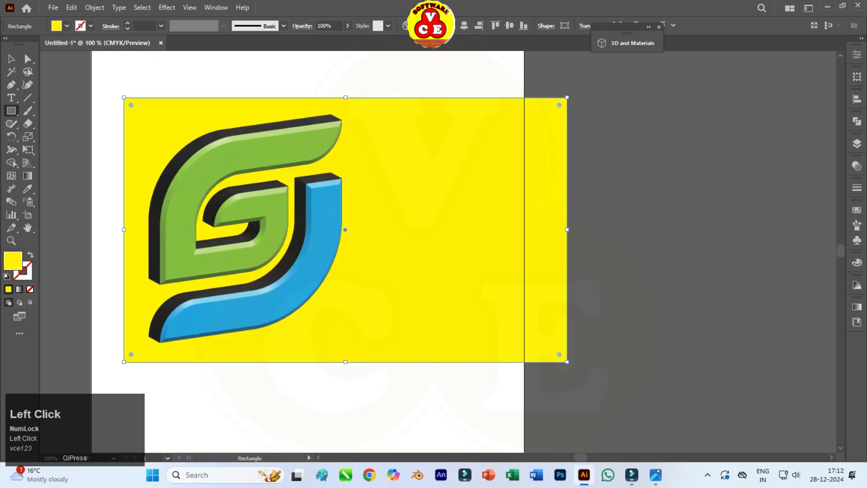
# Lighten the background rectangle's fill to a pale cream with 15% yellow and no cyan, magenta or black
pyautogui.click(387, 408)
pyautogui.press('Escape')
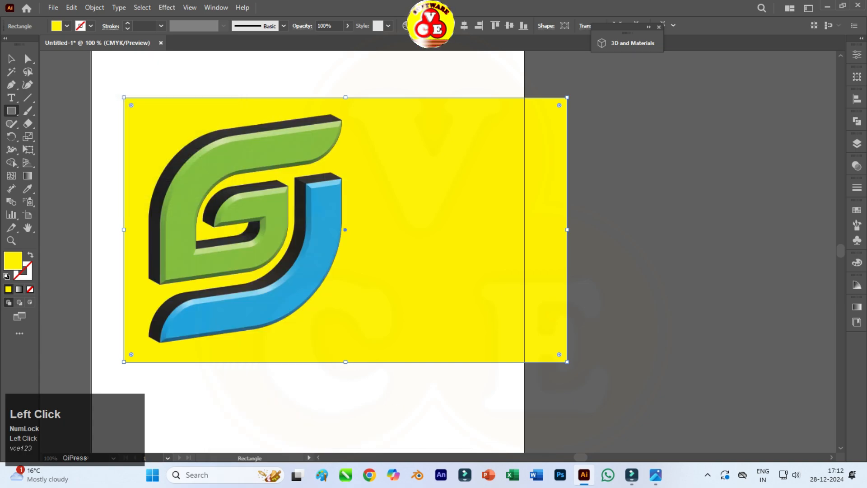
pyautogui.click(172, 131)
pyautogui.click(199, 157)
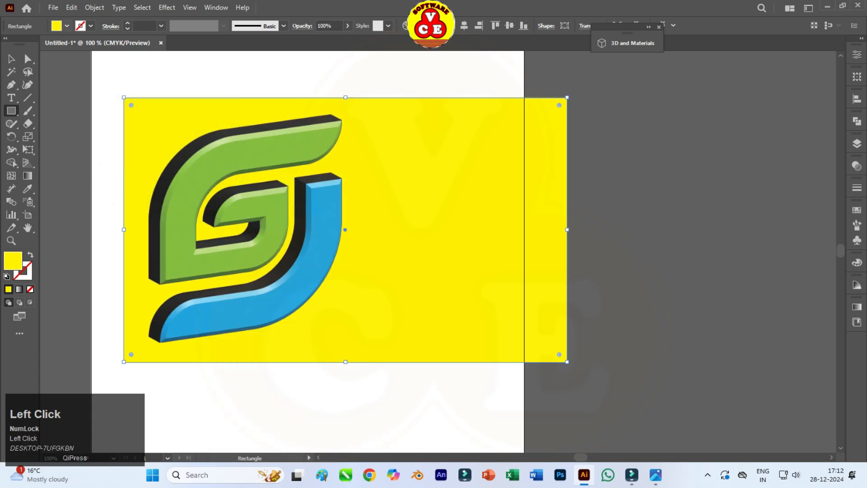
pyautogui.click(67, 26)
pyautogui.click(67, 26)
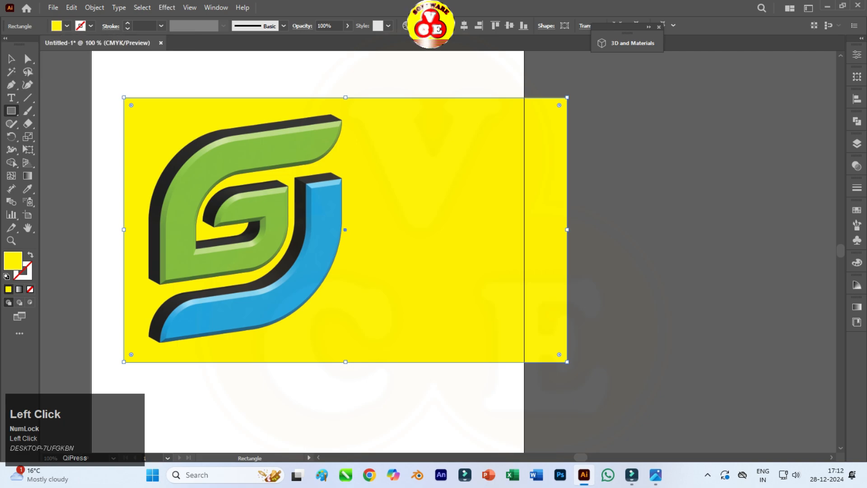
pyautogui.click(858, 263)
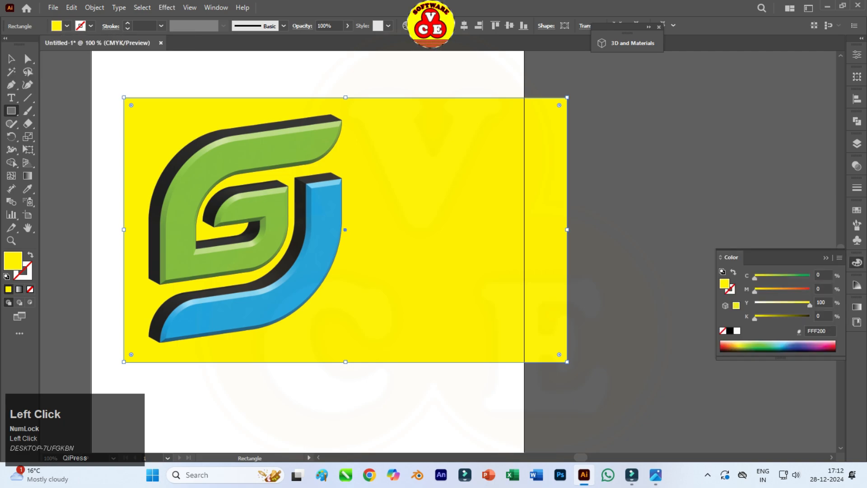
pyautogui.moveTo(809, 305); pyautogui.dragTo(777, 305)
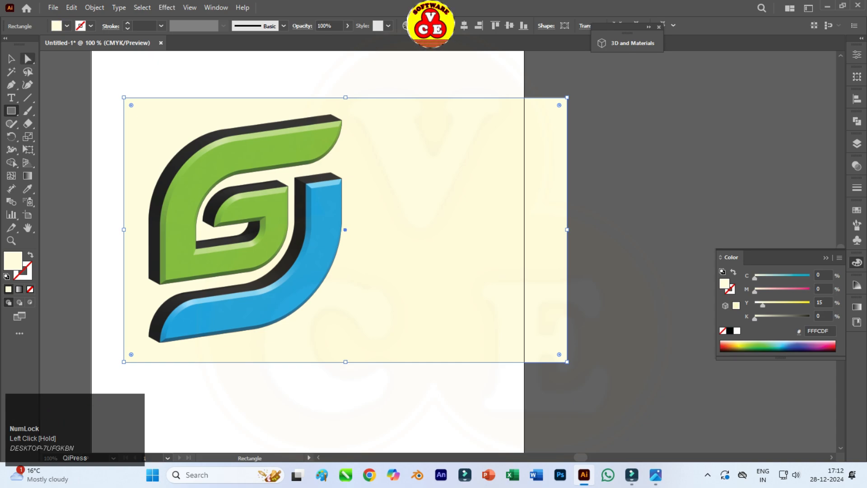
# Duplicate the 3D logo horizontally onto the empty right half of the cream rectangle
pyautogui.click(11, 59)
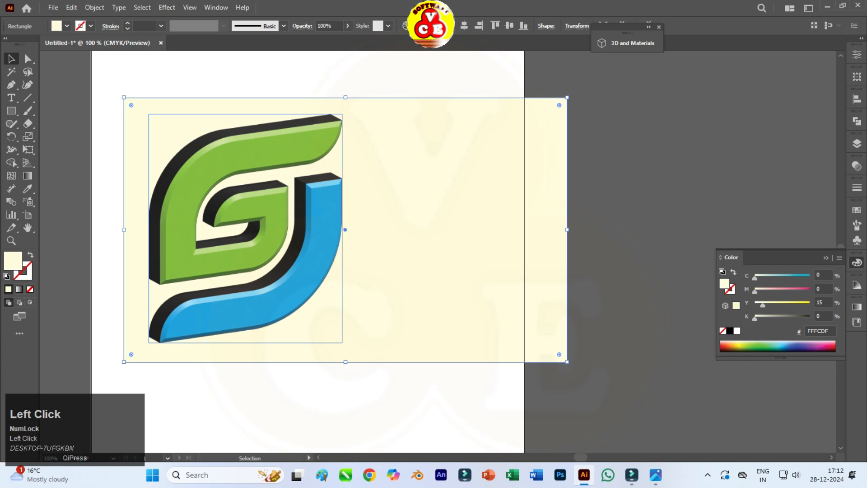
pyautogui.moveTo(269, 156); pyautogui.dragTo(475, 162)
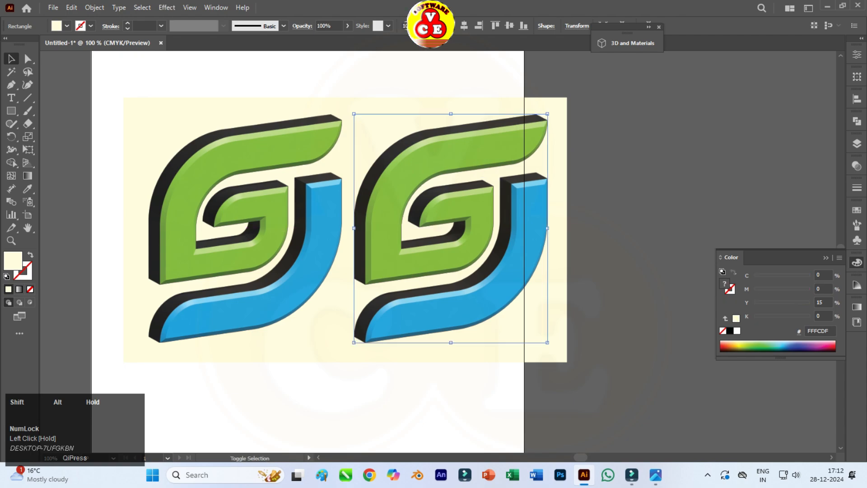
# Adjust the copied logo's color balance with Convert and Preview enabled, trying Cyan -74, Magenta -94, Yellow 83 and Black 86
pyautogui.click(72, 7)
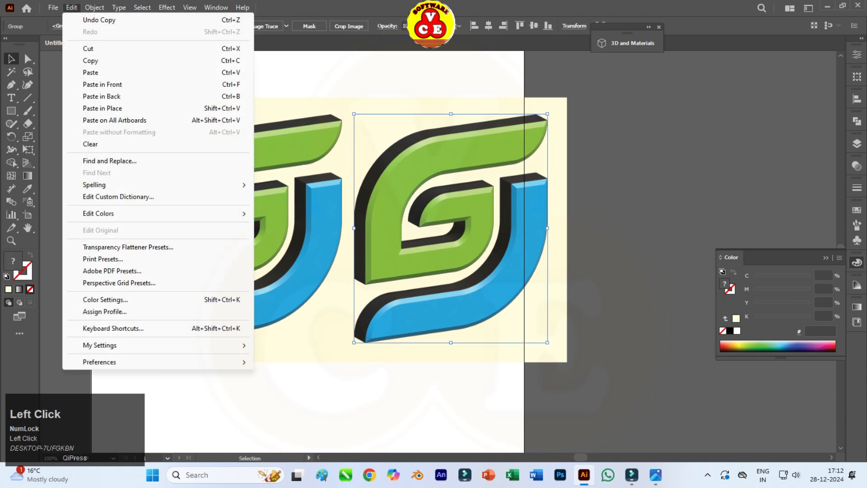
pyautogui.moveTo(135, 213)
pyautogui.moveTo(298, 225)
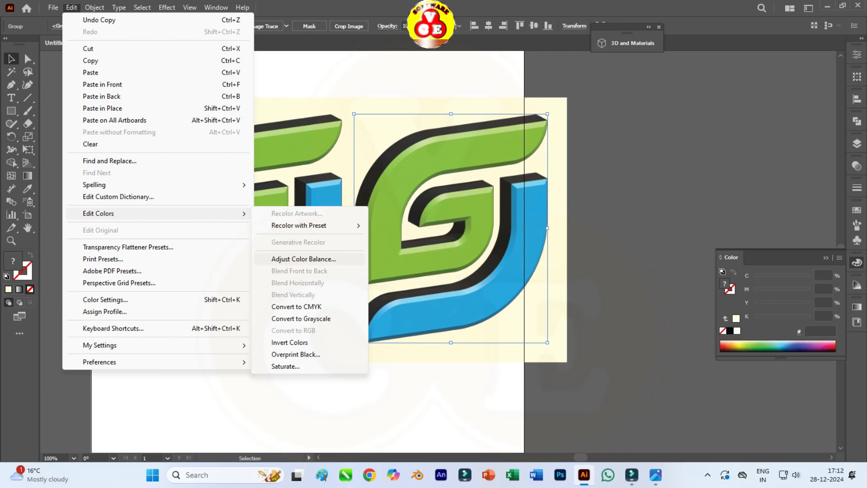
pyautogui.click(303, 259)
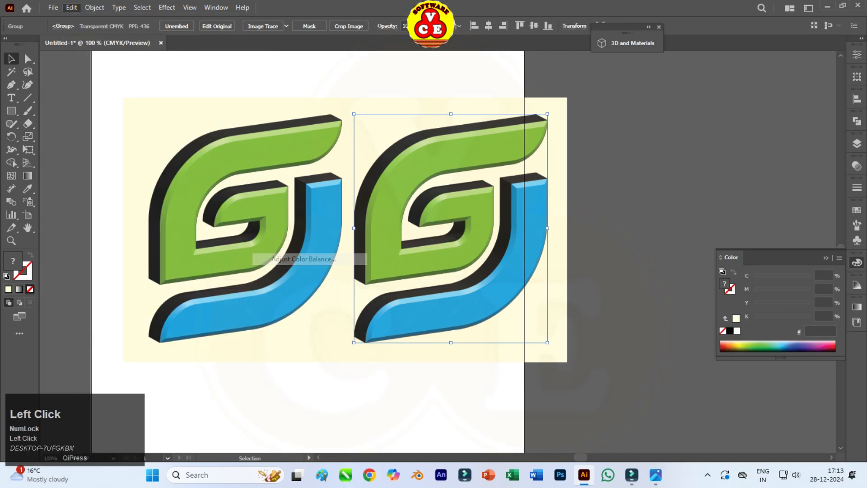
pyautogui.moveTo(214, 127); pyautogui.dragTo(258, 126)
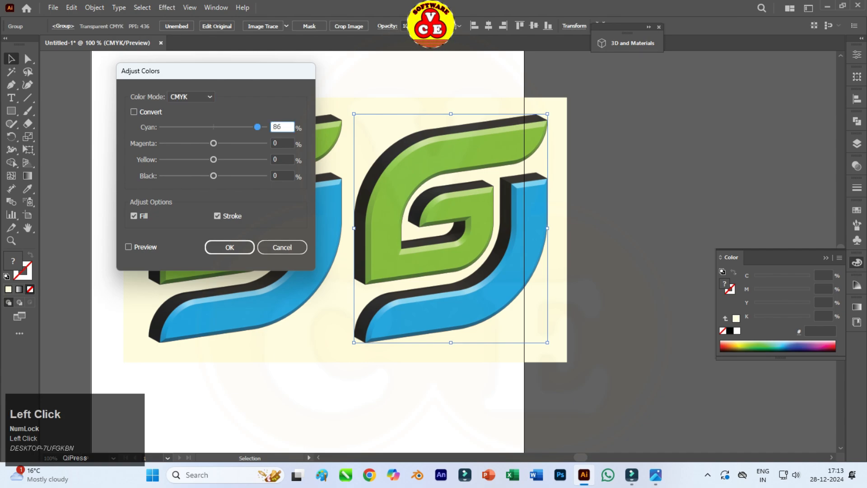
pyautogui.click(134, 112)
pyautogui.moveTo(258, 127); pyautogui.dragTo(176, 127)
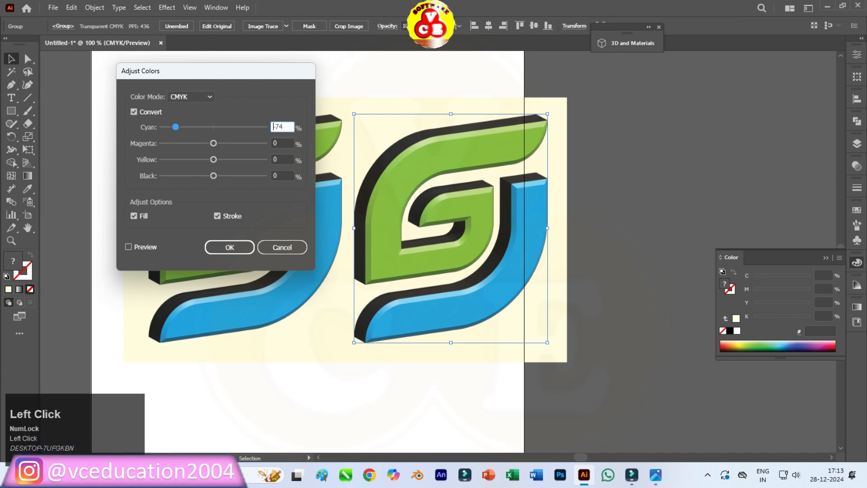
pyautogui.moveTo(214, 160); pyautogui.dragTo(258, 176)
pyautogui.moveTo(174, 159); pyautogui.dragTo(165, 143)
pyautogui.click(129, 247)
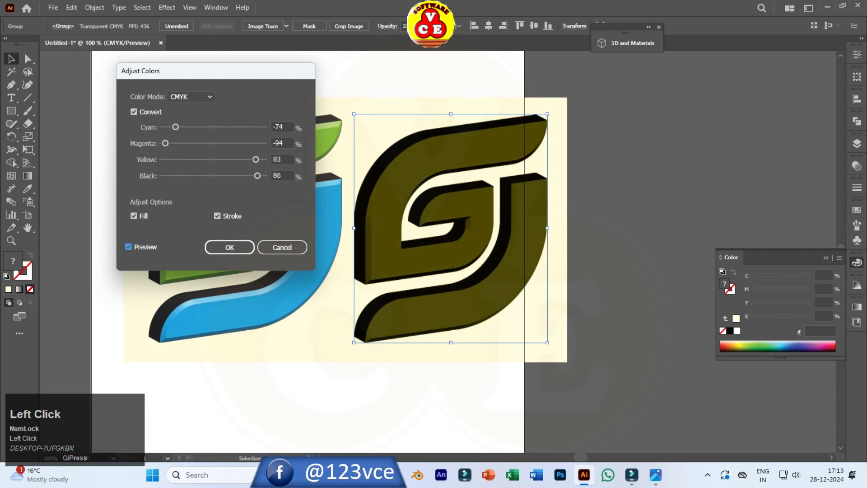
# Bring the color adjustments back near neutral with Cyan 3, Magenta -1, Yellow -2 and Black -4
pyautogui.click(213, 143)
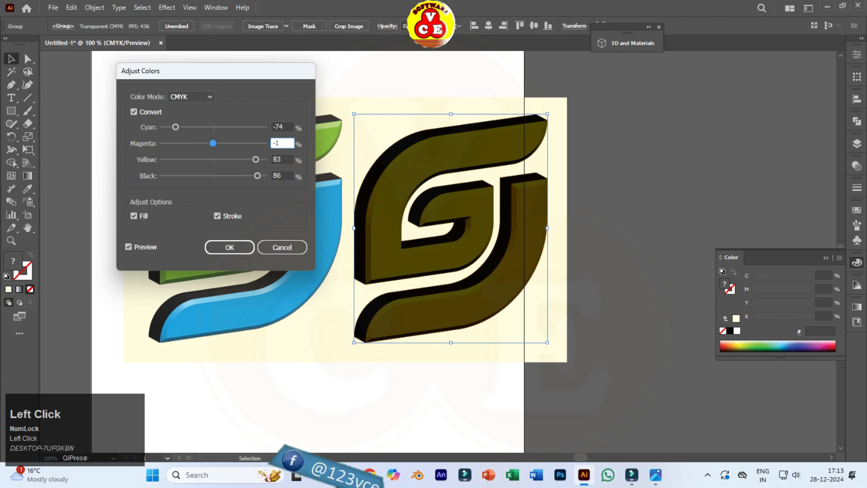
pyautogui.click(215, 127)
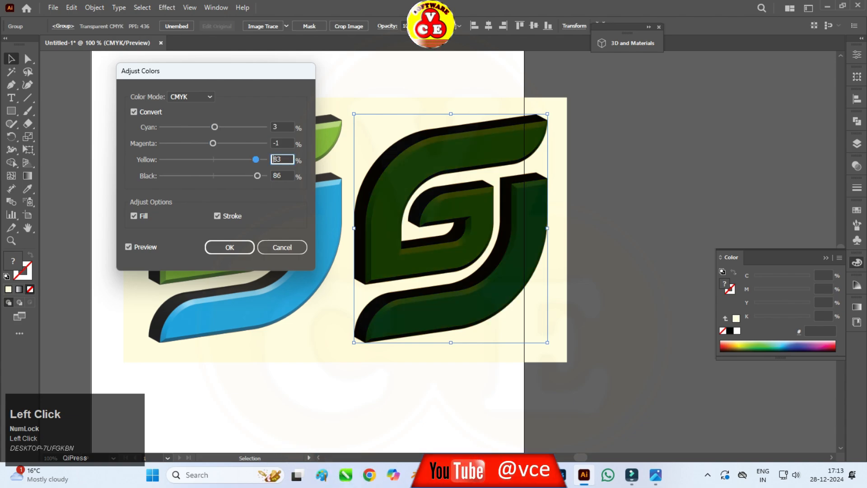
pyautogui.click(212, 160)
pyautogui.click(211, 176)
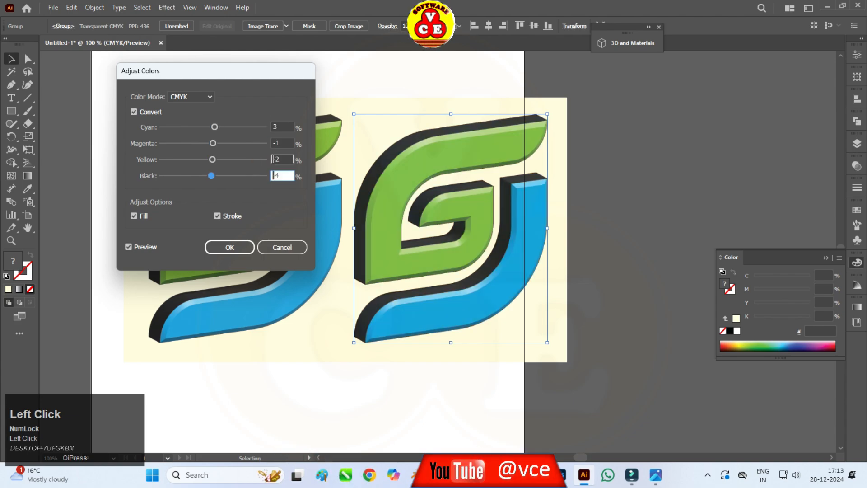
# Recolor the copied logo orange and pink with Cyan -63, Magenta 42 and Yellow 16, and apply the color adjustment
pyautogui.click(253, 159)
pyautogui.click(248, 143)
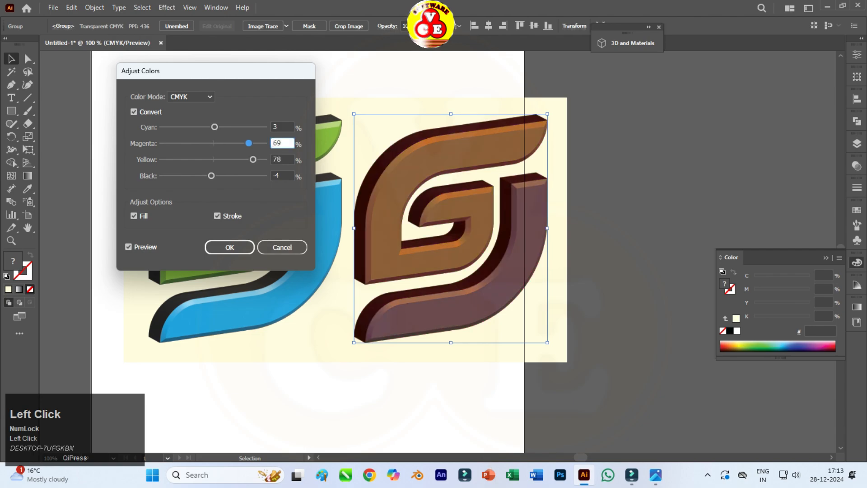
pyautogui.click(180, 127)
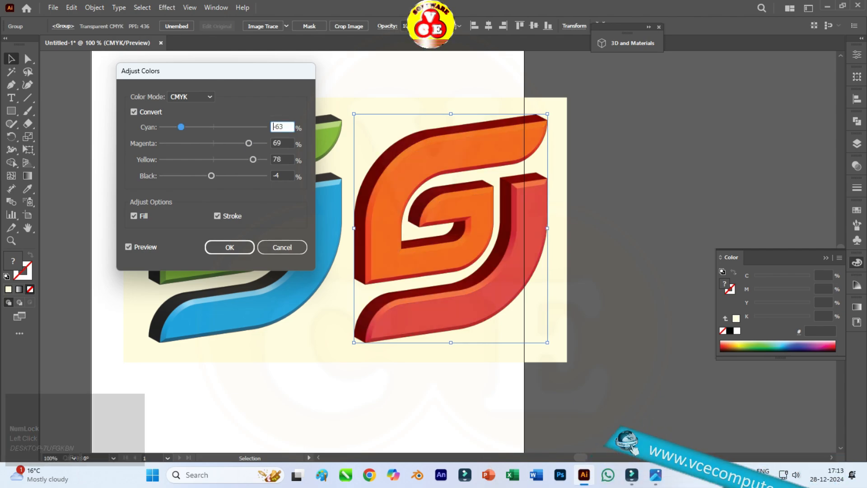
pyautogui.click(234, 143)
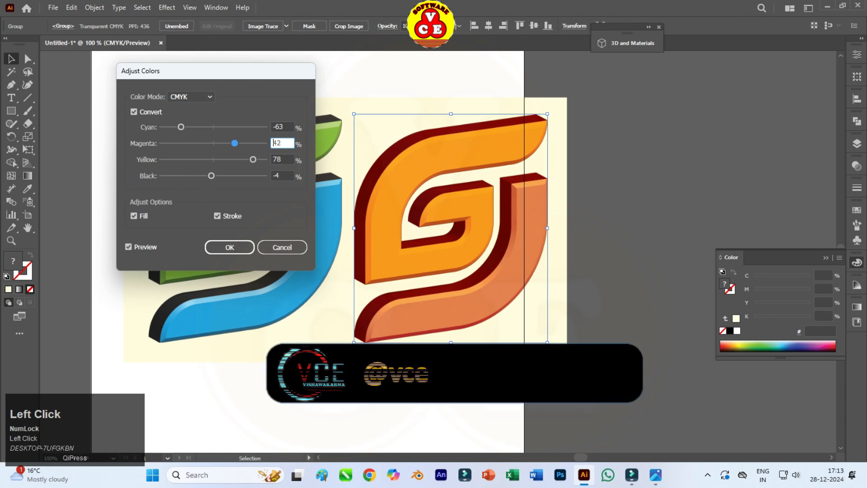
pyautogui.click(228, 159)
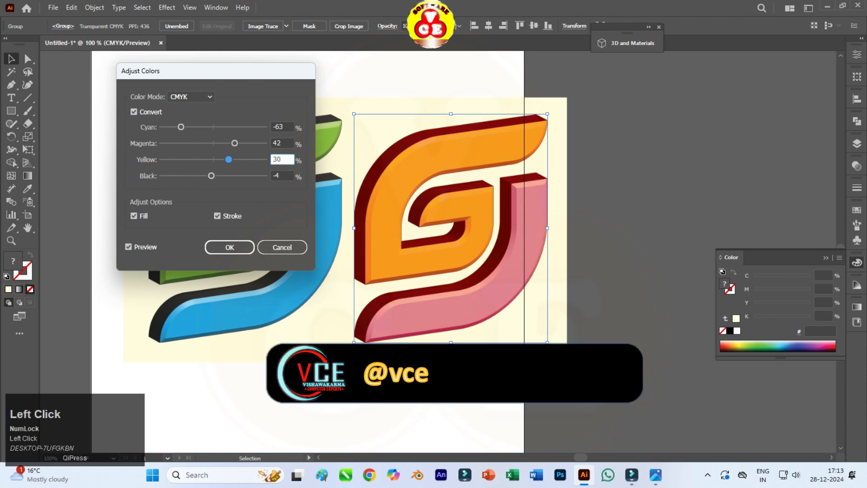
pyautogui.click(221, 159)
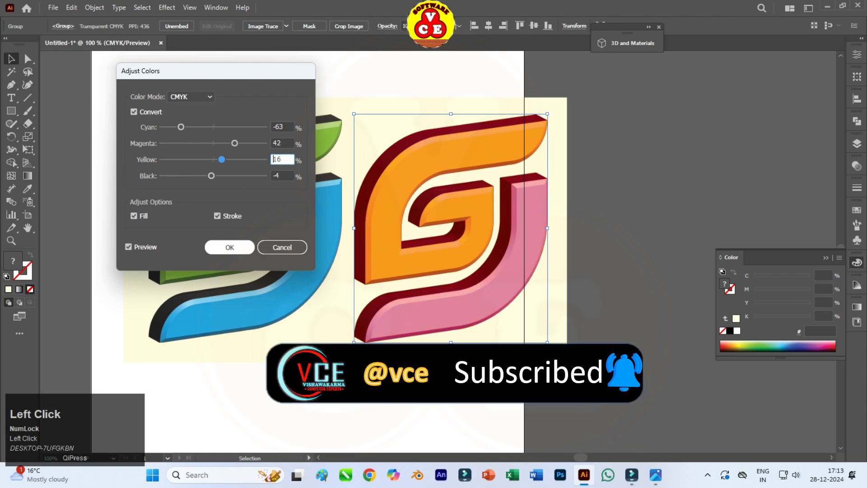
pyautogui.click(230, 248)
pyautogui.click(362, 384)
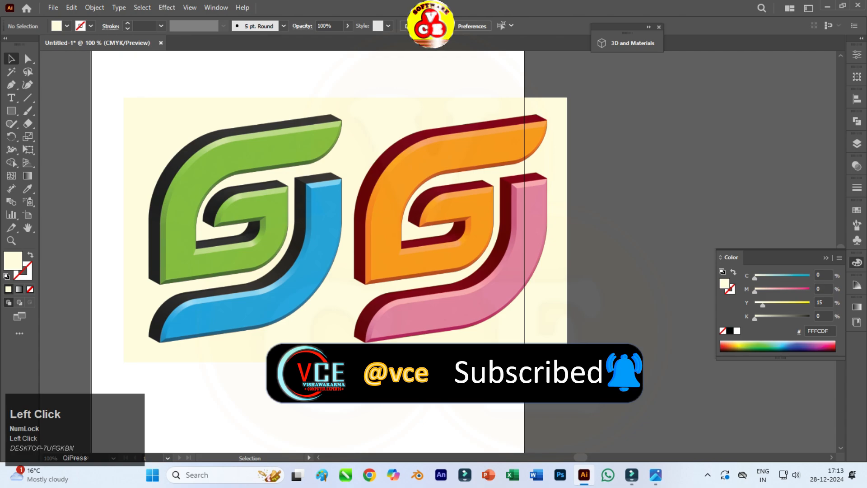
pyautogui.press('alt')
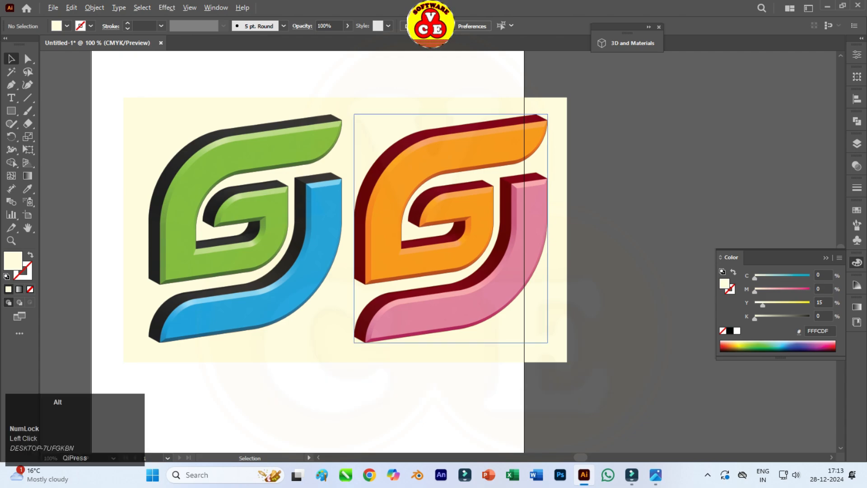
pyautogui.keyDown('alt'); pyautogui.scroll(1, 339, 219); pyautogui.keyUp('alt')
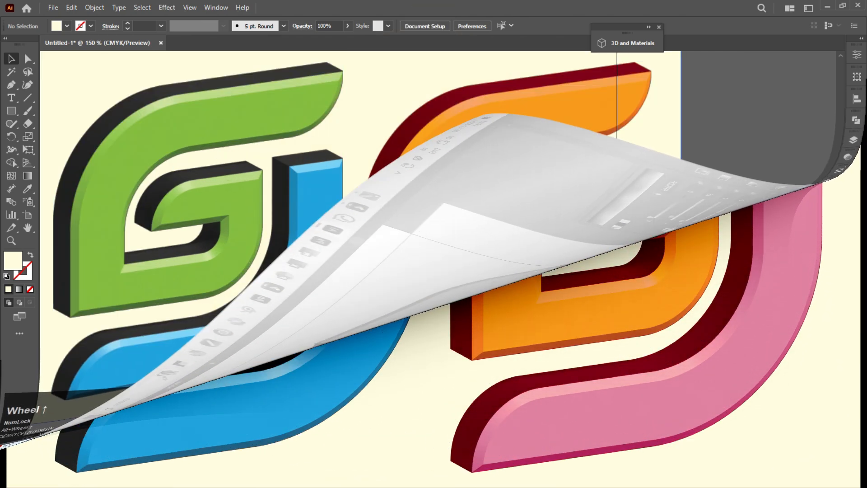